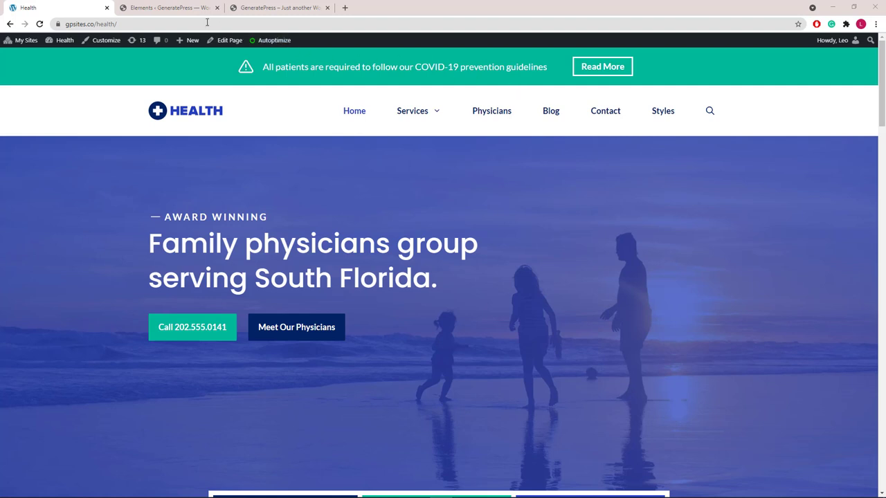
- Create a new Block element on the GeneratePress tutorial site and set its hook to before_header
left_click(125, 11)
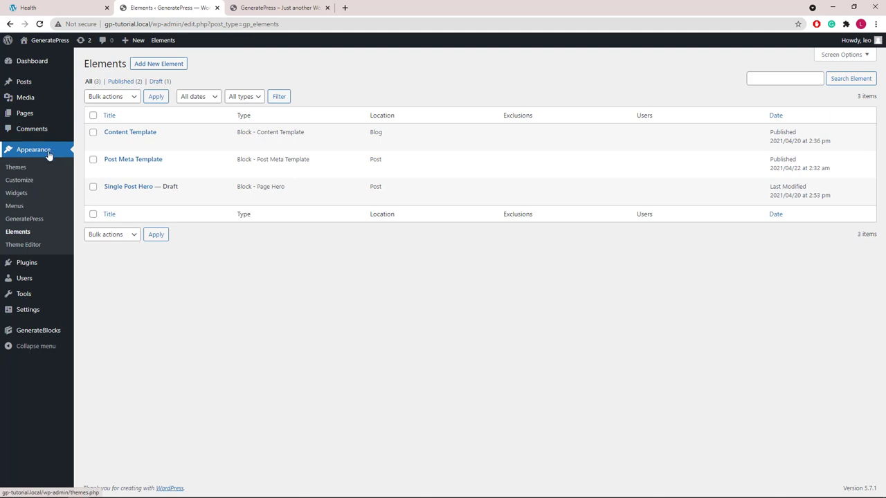
left_click(159, 65)
left_click(433, 279)
left_click(427, 301)
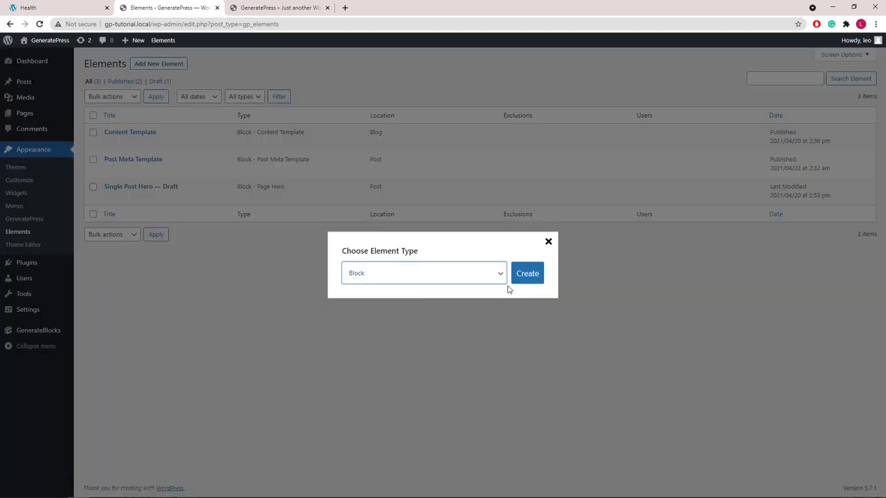
left_click(526, 283)
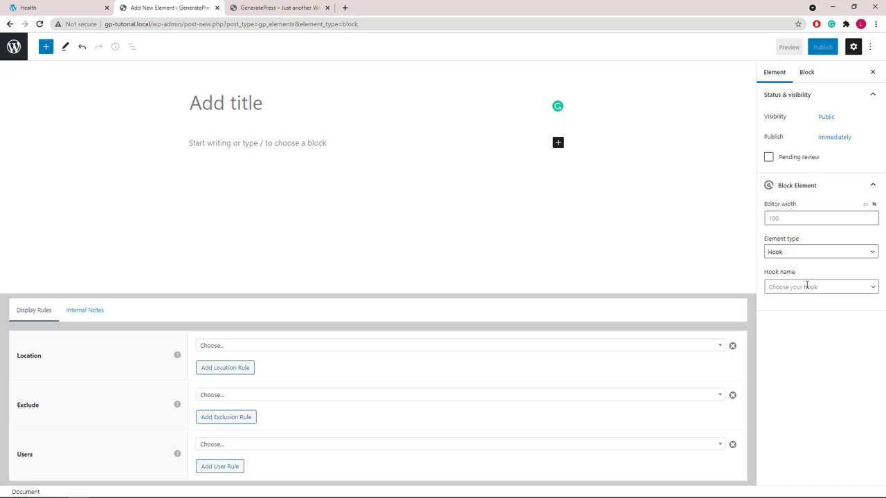
left_click(806, 286)
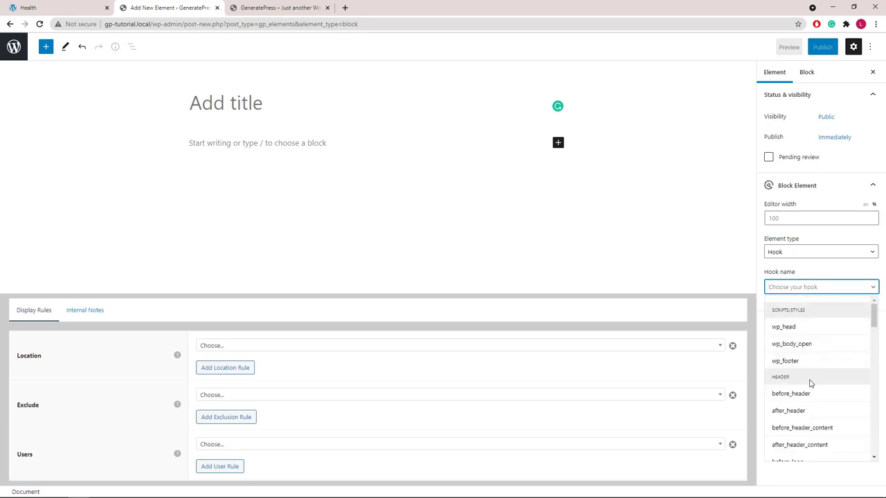
left_click(792, 393)
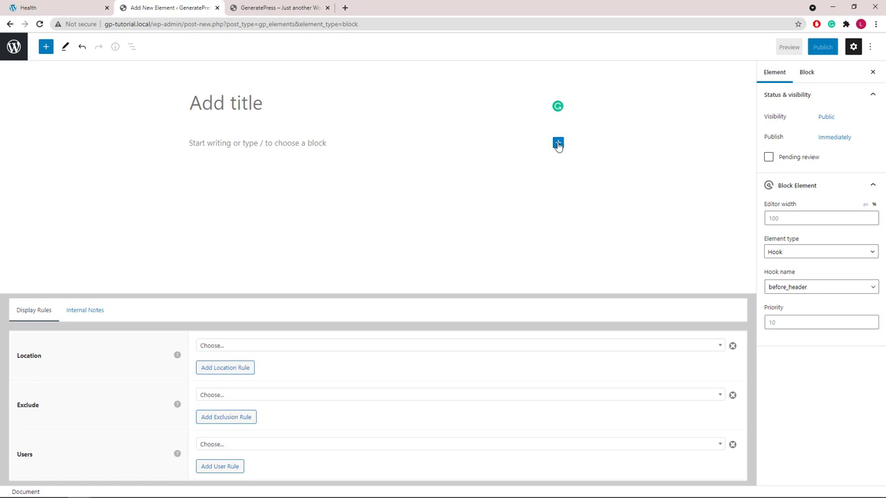
- Add a Container block to the element and set its container width to 1000 px
left_click(558, 144)
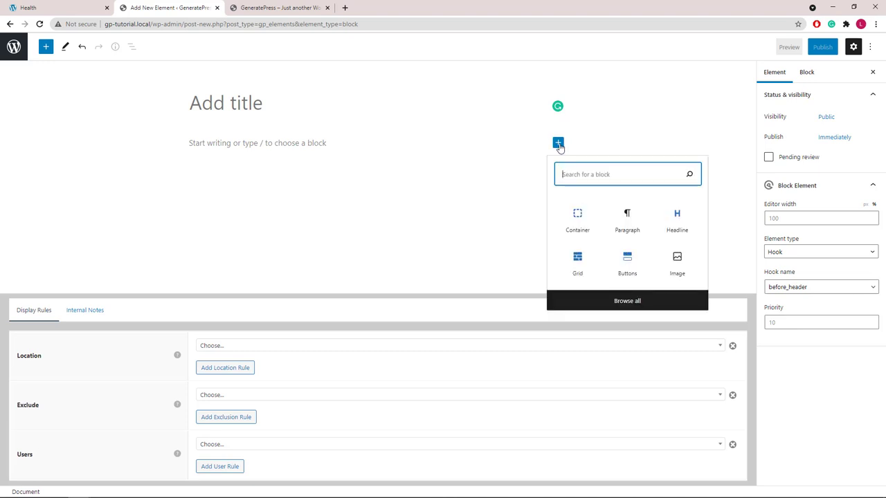
left_click(576, 221)
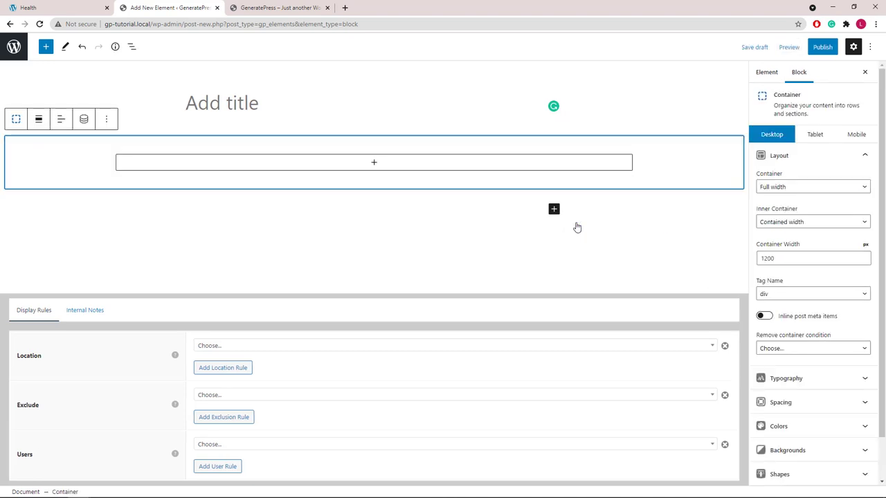
left_click_drag(781, 258, 754, 262)
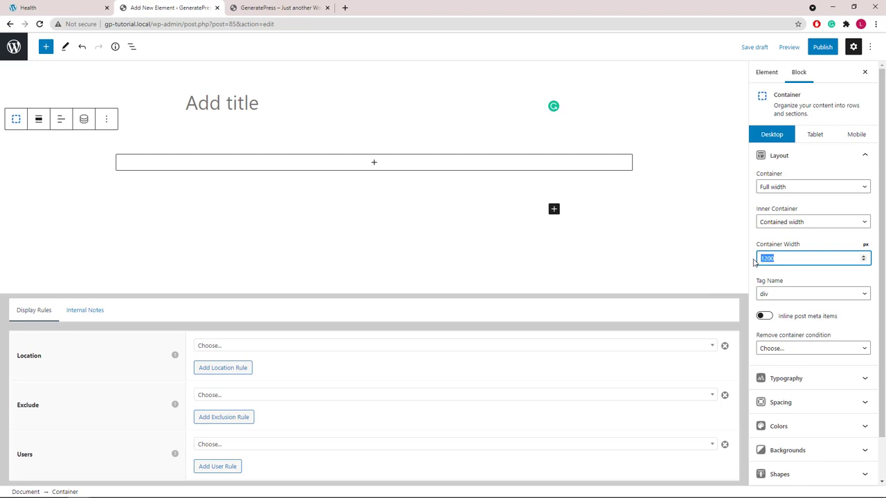
type("1000")
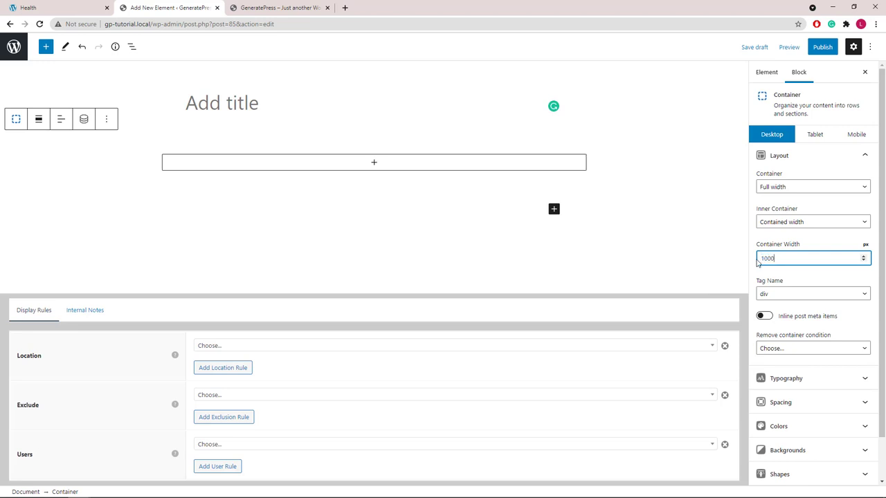
left_click(864, 156)
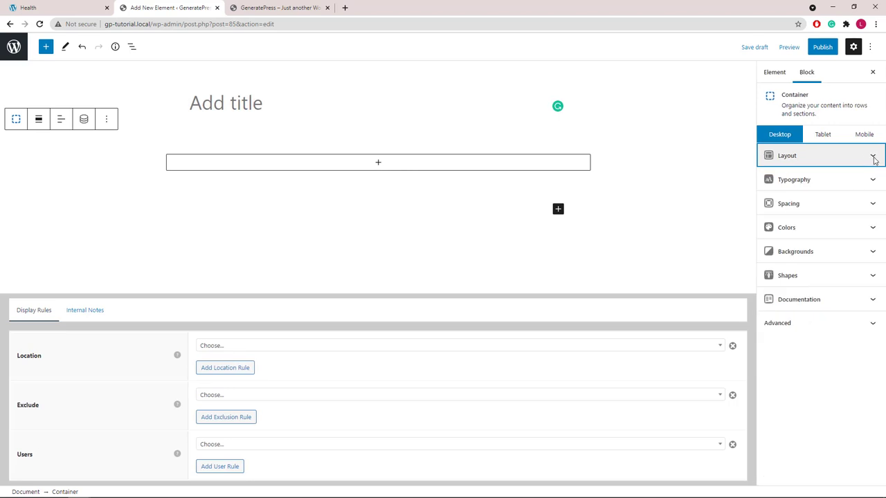
- Set the container's padding to 10 px at the top and bottom and 20 px on the right and left
left_click(873, 208)
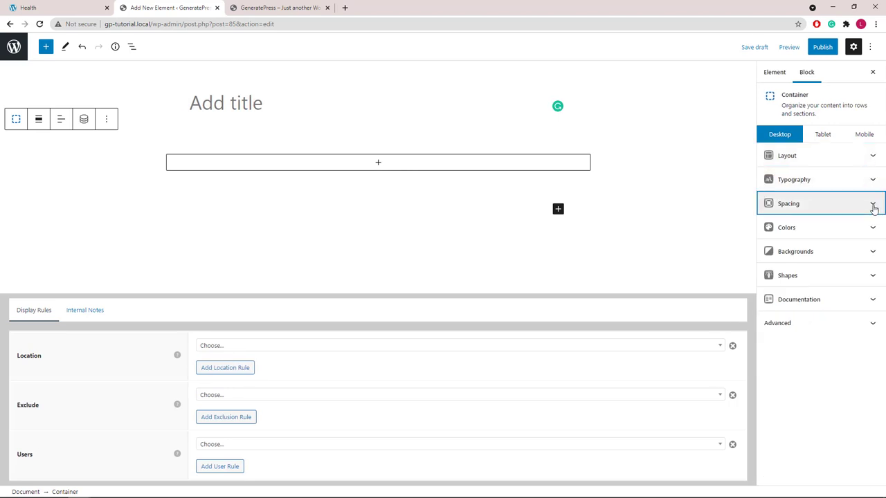
double_click(762, 250)
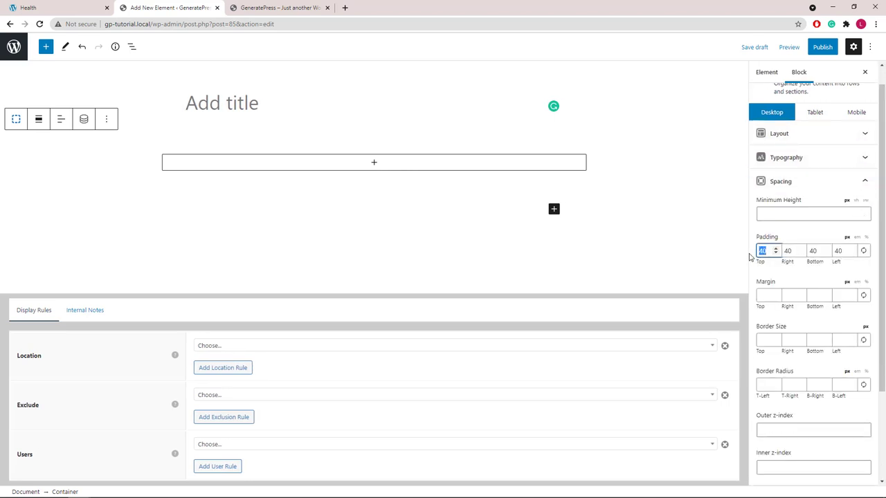
type("10")
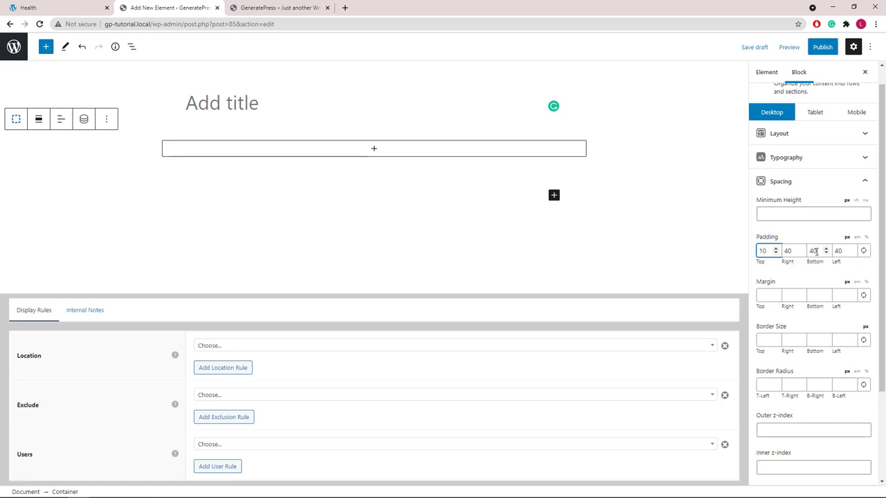
double_click(812, 251)
type("10")
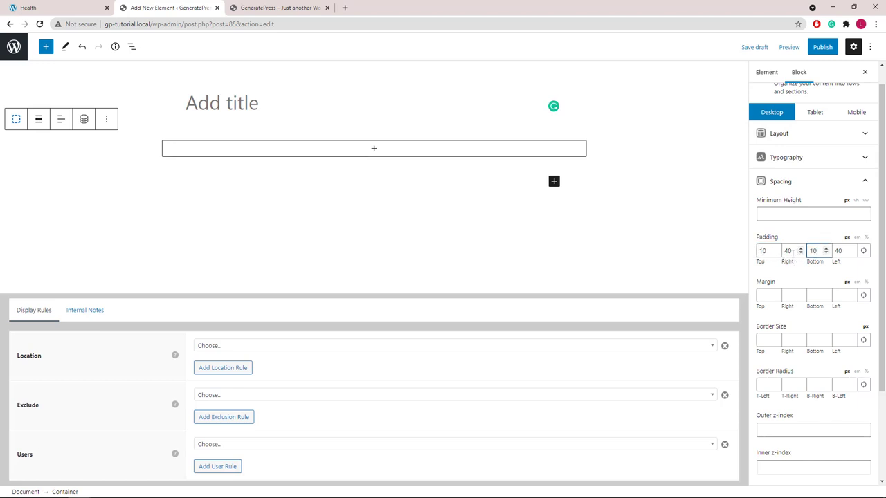
double_click(789, 252)
type("20")
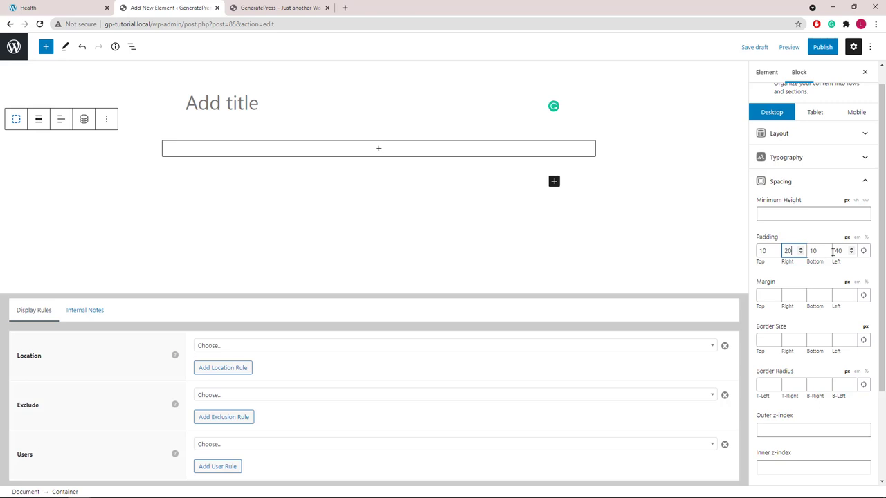
double_click(838, 251)
type("20")
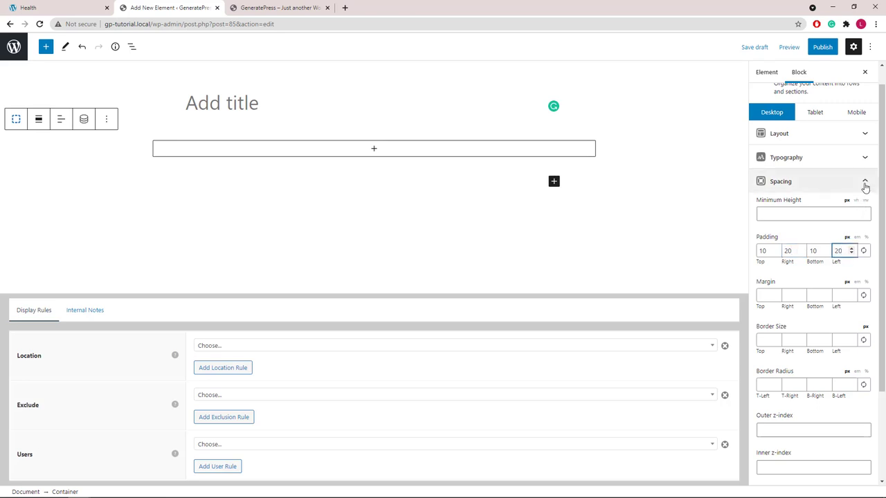
left_click(864, 182)
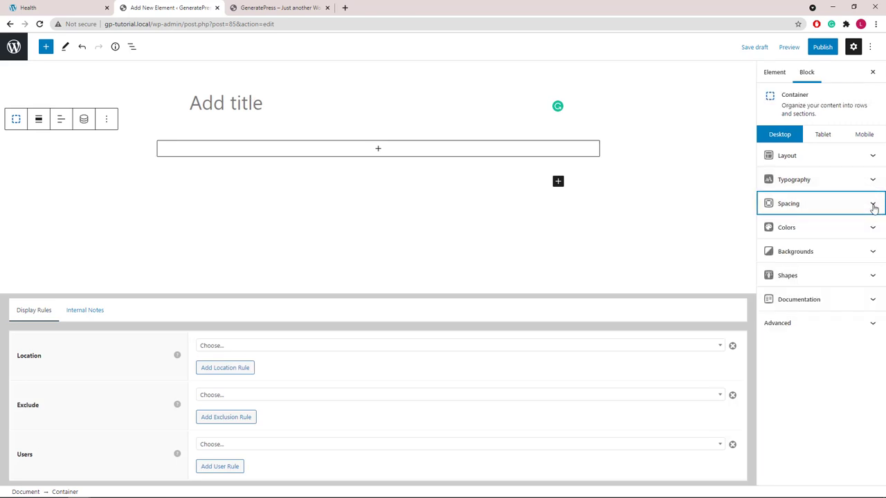
- Set the container's background color to the bright green palette swatch
left_click(873, 234)
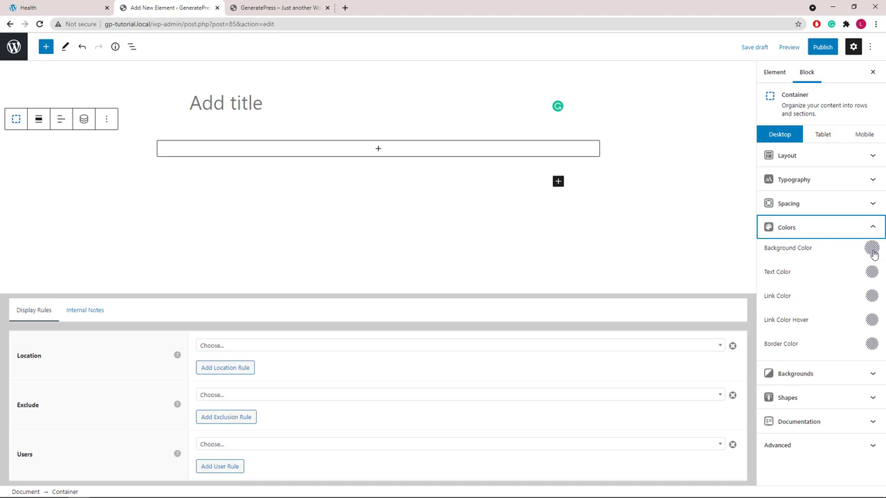
left_click(871, 247)
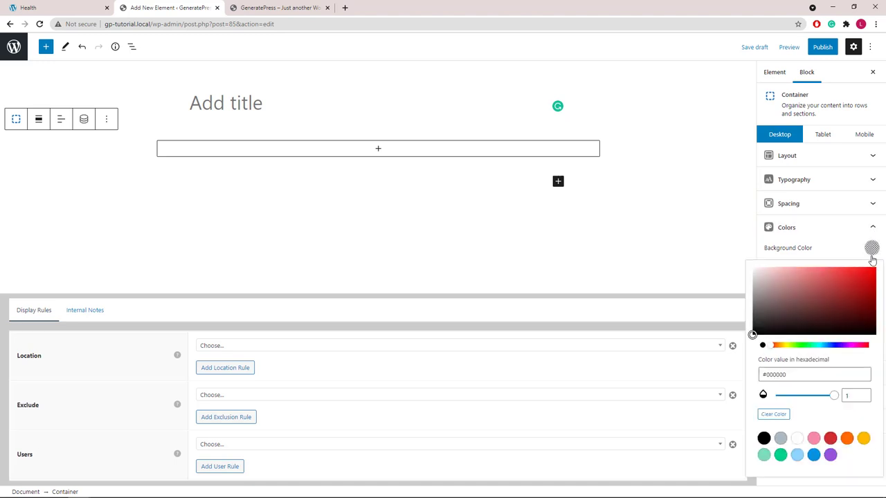
left_click(780, 455)
left_click(871, 248)
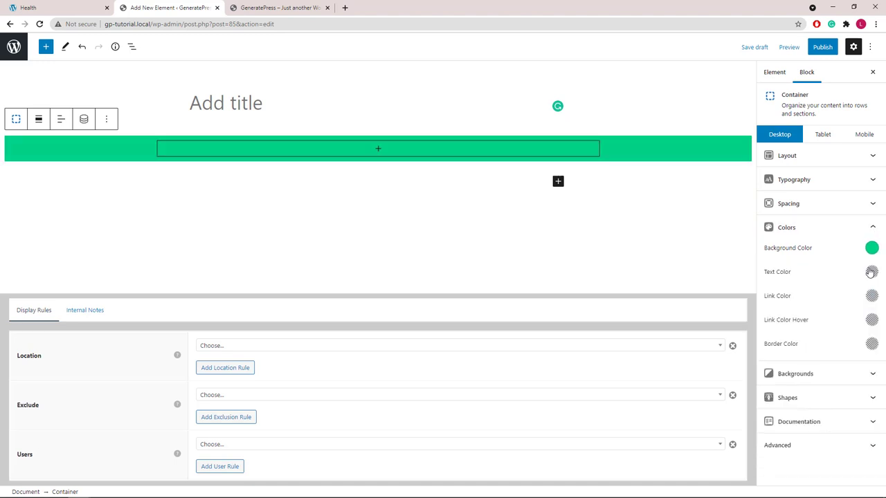
- Set the container's text, link and link hover colors to white
left_click(871, 271)
left_click(796, 220)
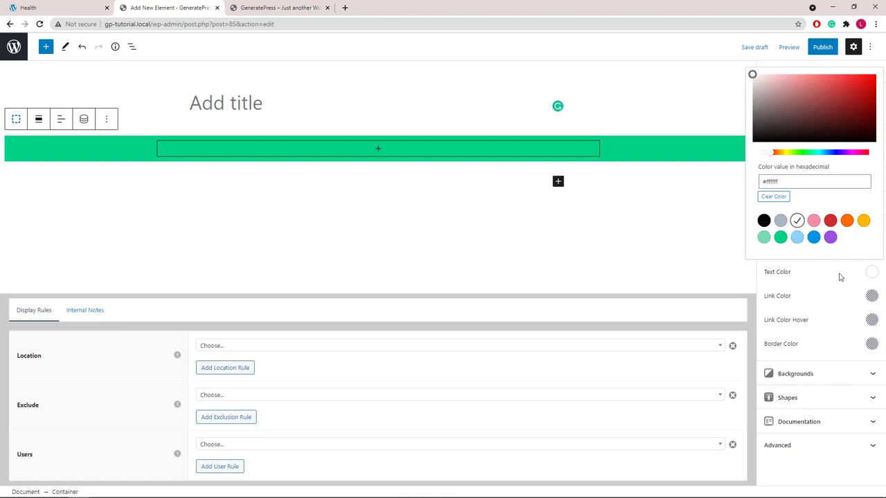
left_click(871, 296)
left_click(797, 244)
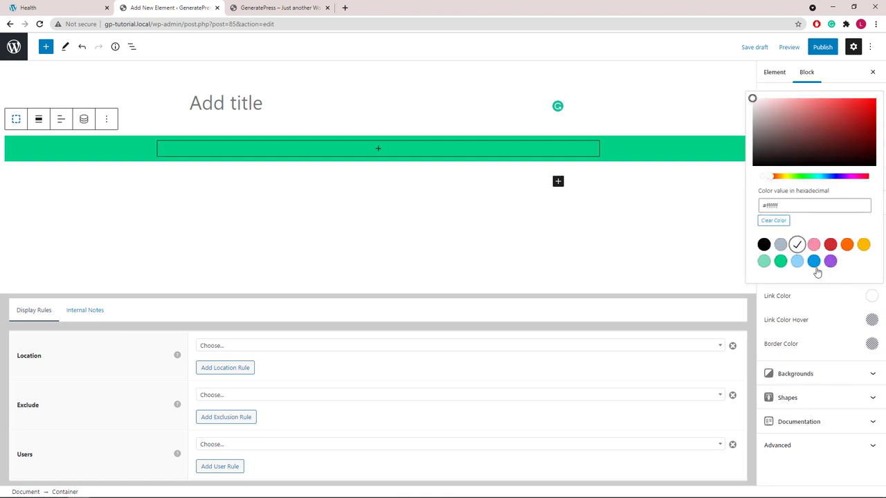
left_click(871, 320)
left_click(796, 271)
left_click(871, 319)
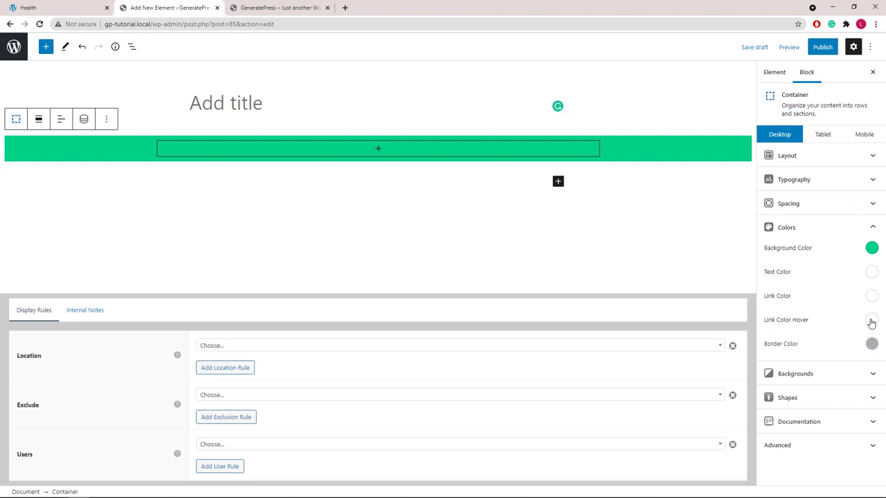
left_click(873, 232)
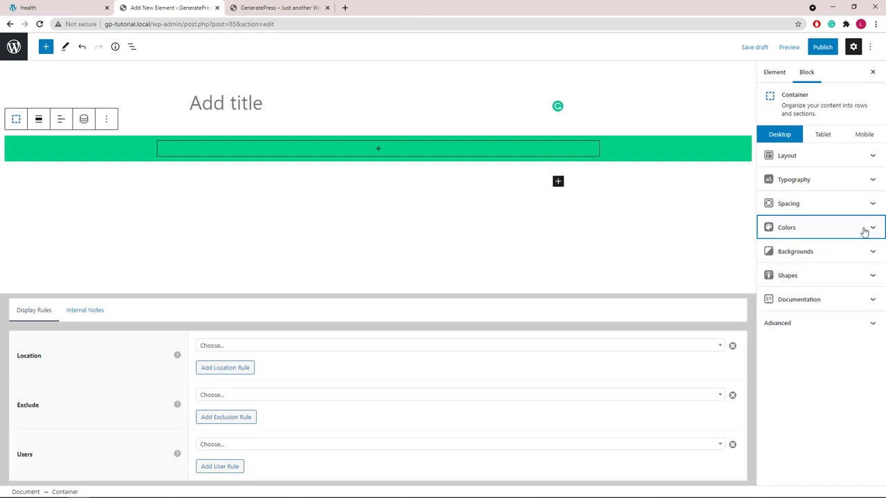
- Insert a Grid block with two equal columns inside the green container
left_click(379, 153)
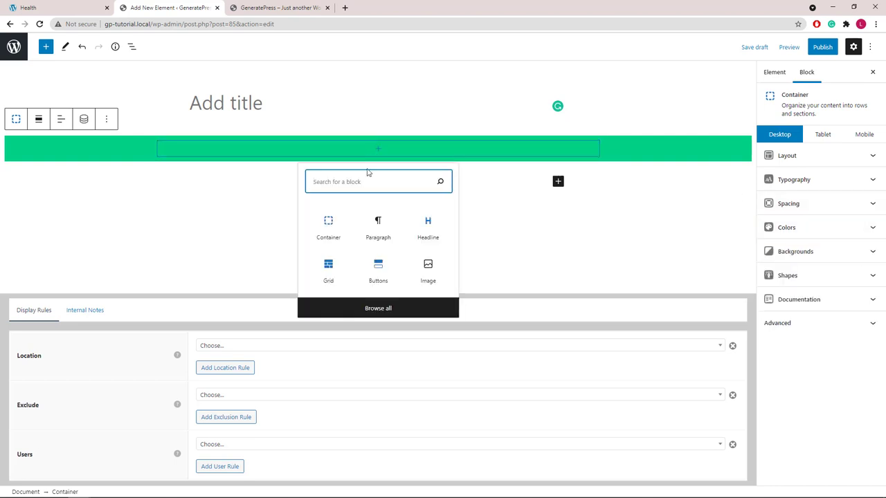
left_click(328, 271)
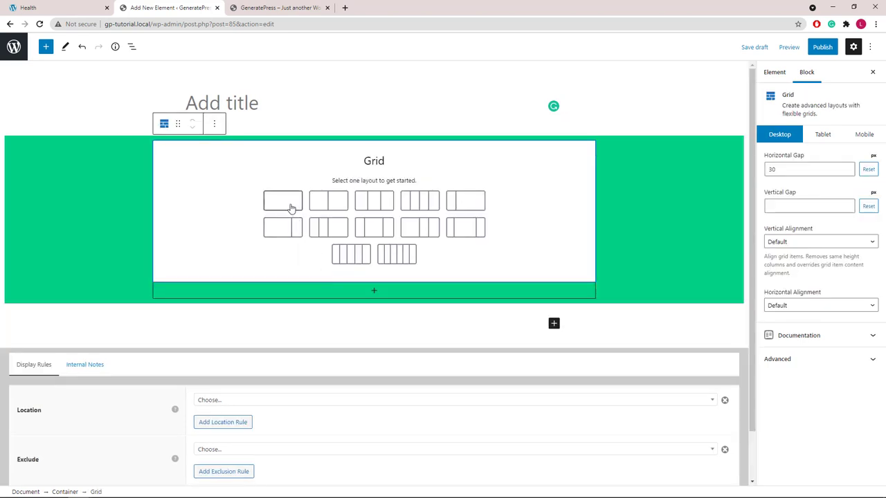
left_click(328, 200)
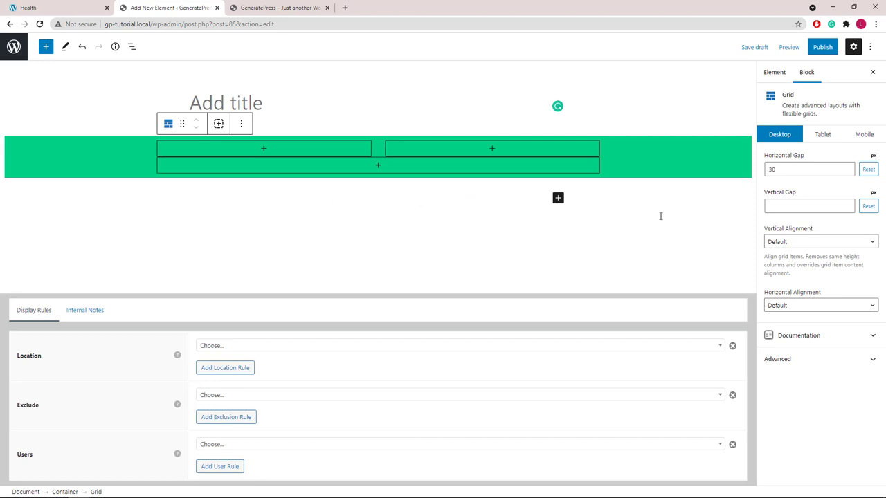
- Set both the vertical and horizontal alignment of the grid to Center
left_click(784, 244)
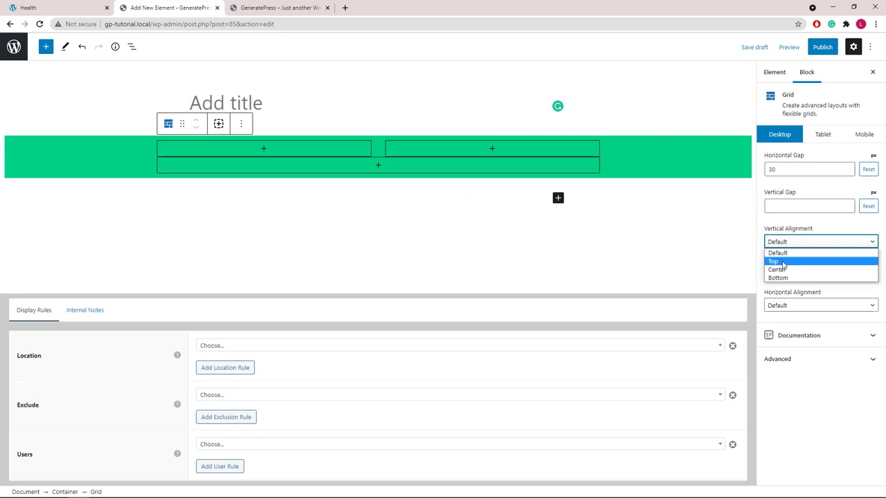
left_click(785, 270)
left_click(788, 307)
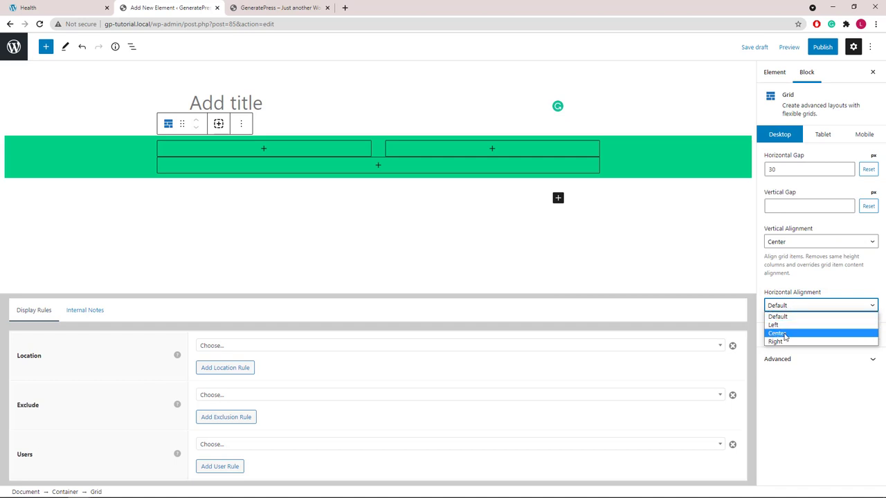
left_click(784, 334)
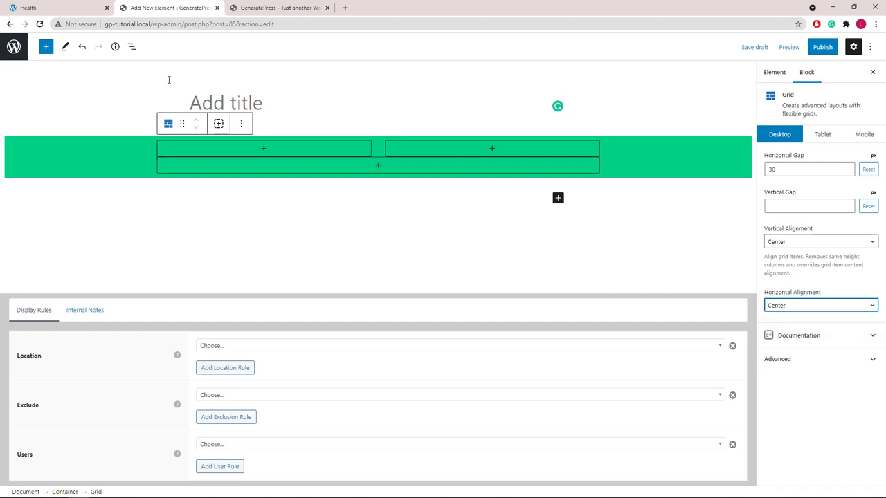
- Select the first container inside the grid and set its container width to 75%
left_click(132, 48)
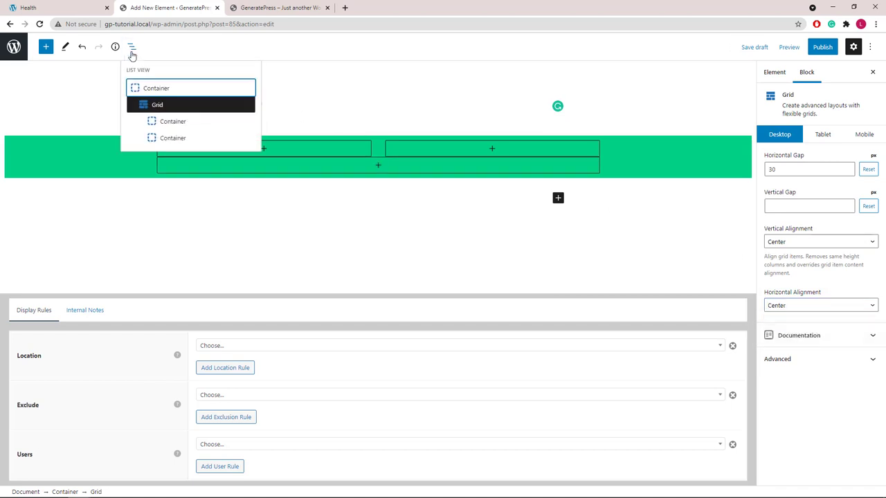
left_click(173, 124)
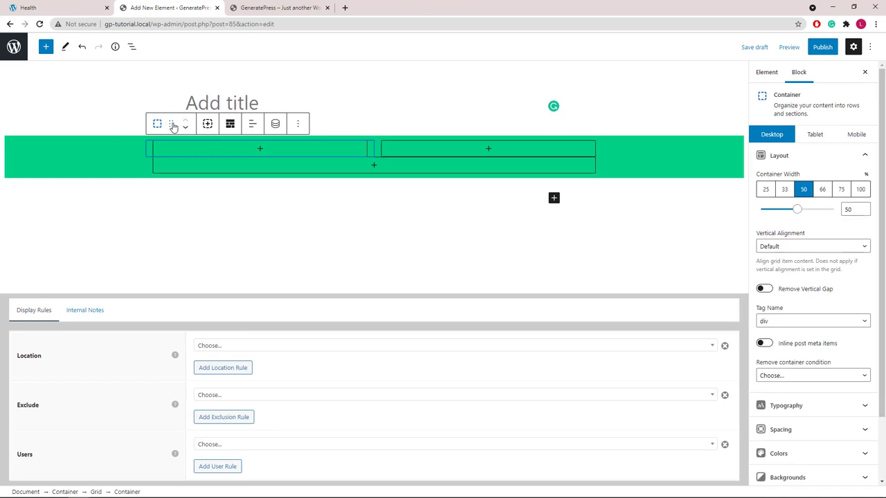
left_click(841, 191)
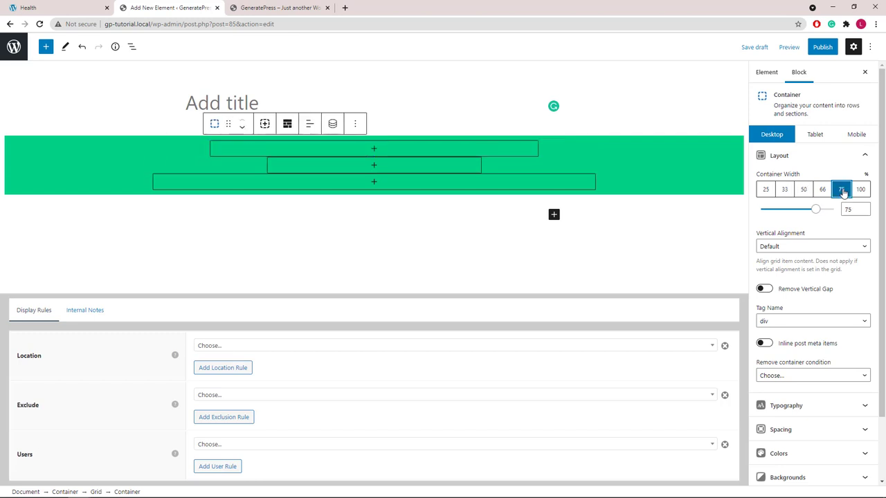
left_click(866, 157)
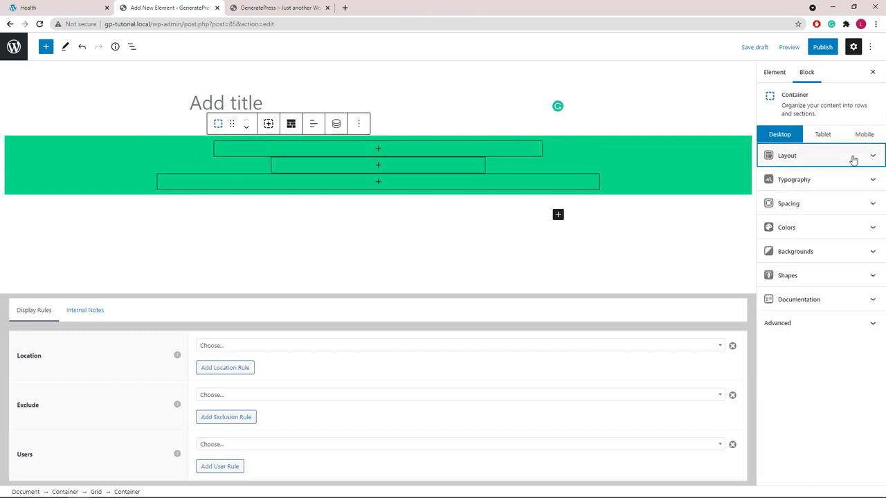
- Insert a Headline block in the grid's first container, make it a div, and enter the text "Custom headline text"
left_click(371, 149)
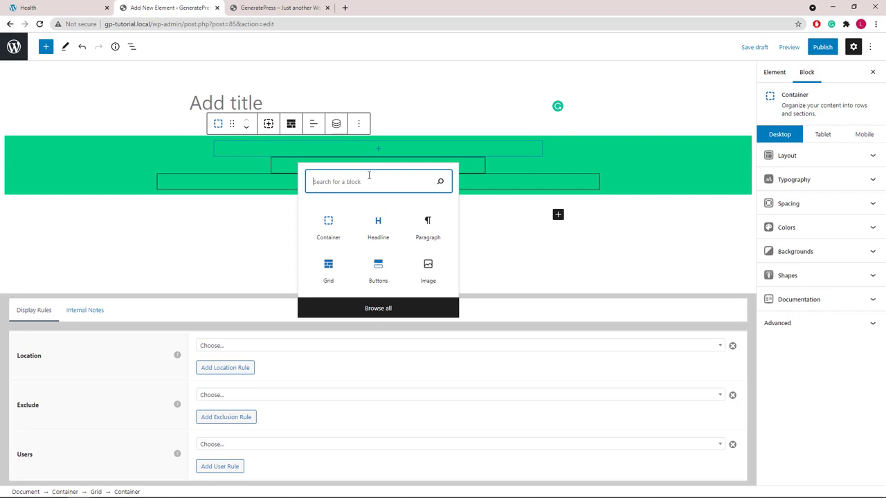
left_click(377, 237)
left_click(274, 126)
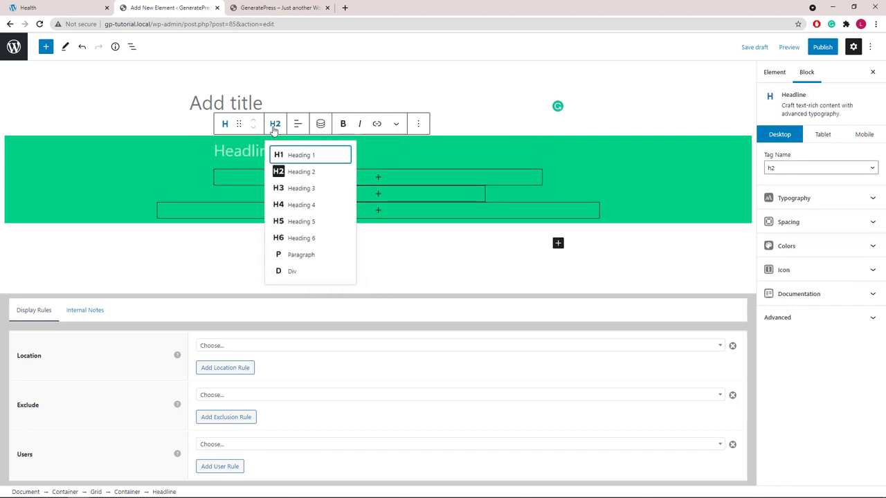
left_click(294, 271)
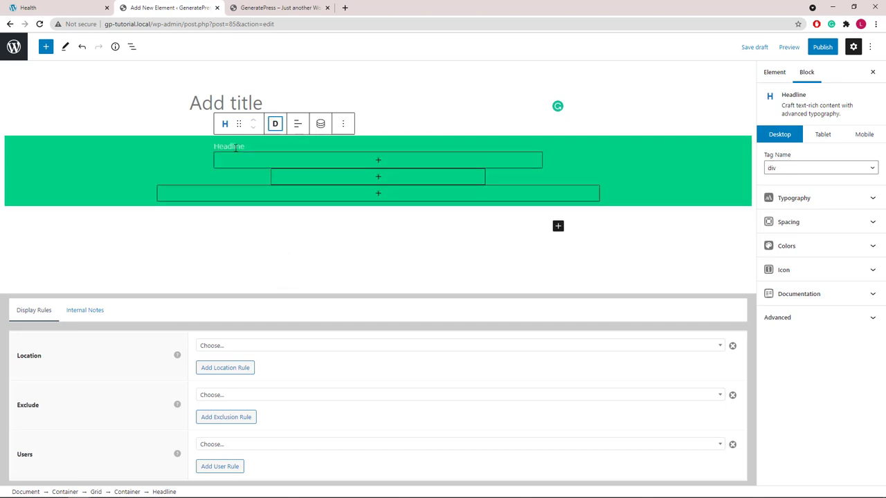
type("c")
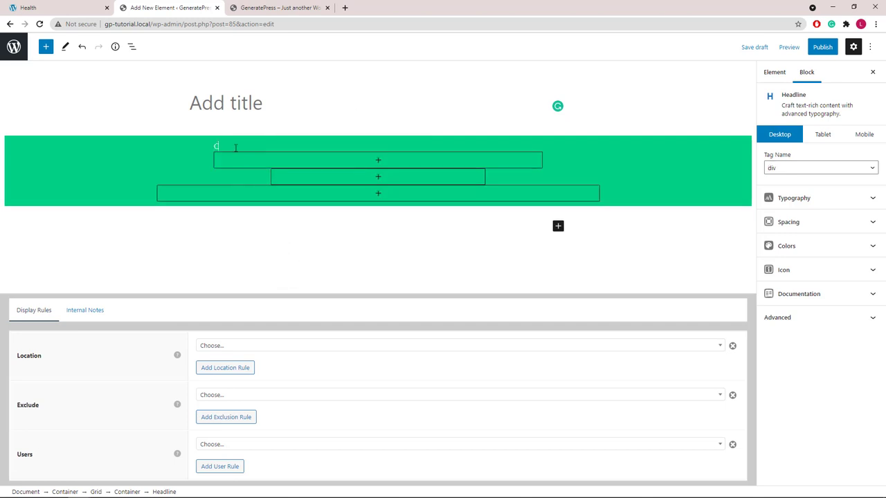
type("ustom headline text")
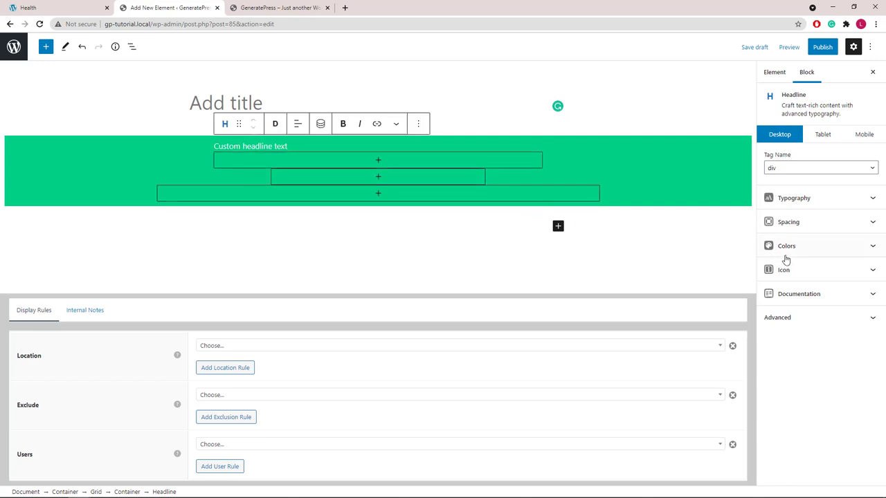
- Add the flame icon from the General icon set to the headline
left_click(873, 274)
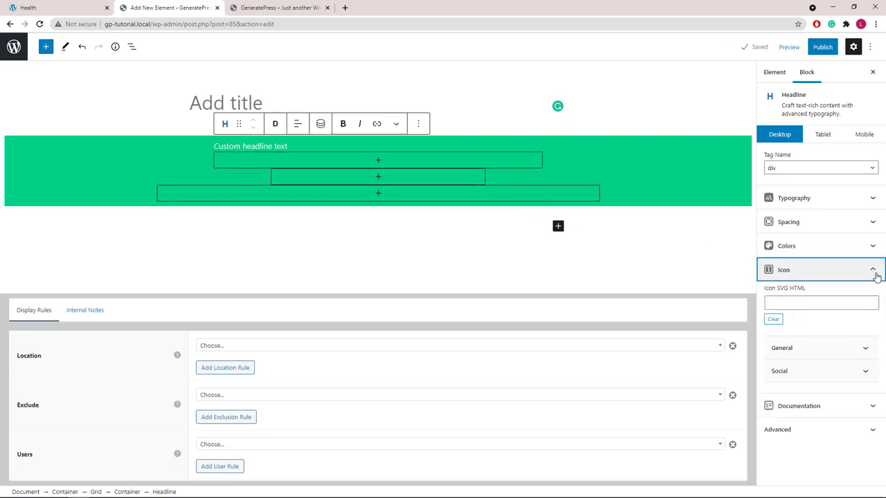
left_click(866, 353)
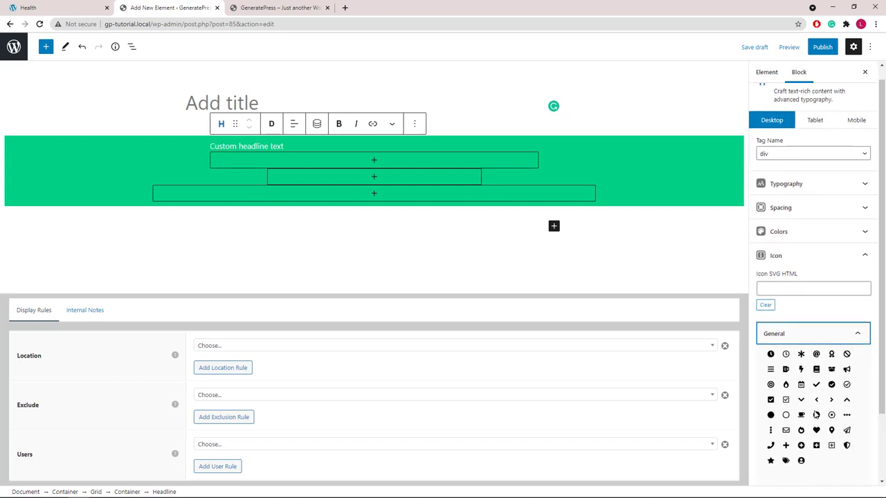
left_click(802, 441)
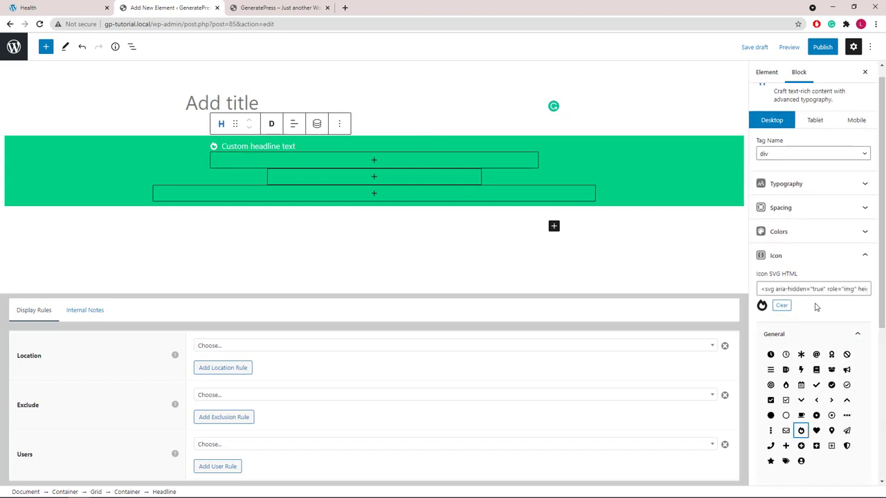
- Set the right padding of the headline's icon to 1 em
scroll(817, 306, "down", 2)
scroll(817, 307, "down", 2)
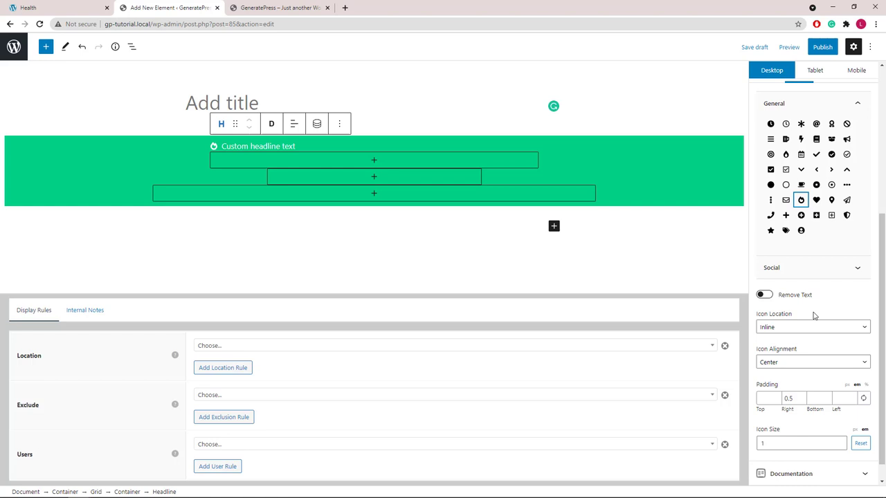
double_click(792, 397)
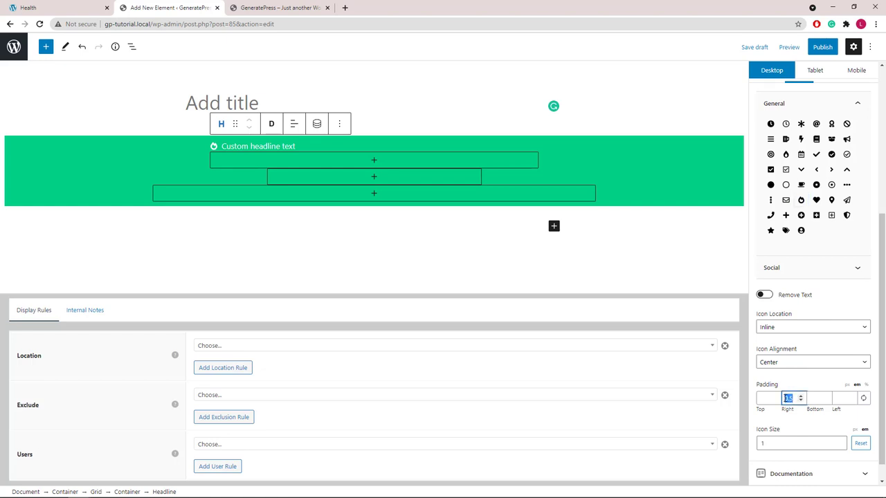
key("BackSpace")
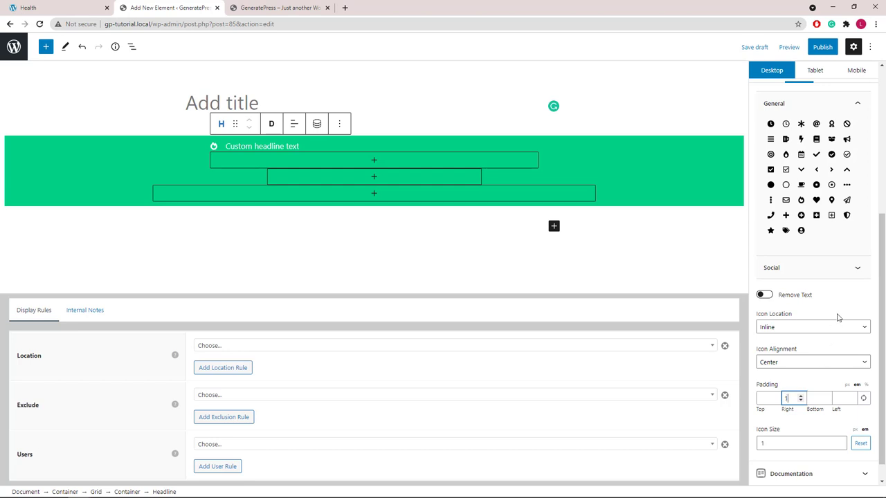
scroll(854, 281, "up", 3)
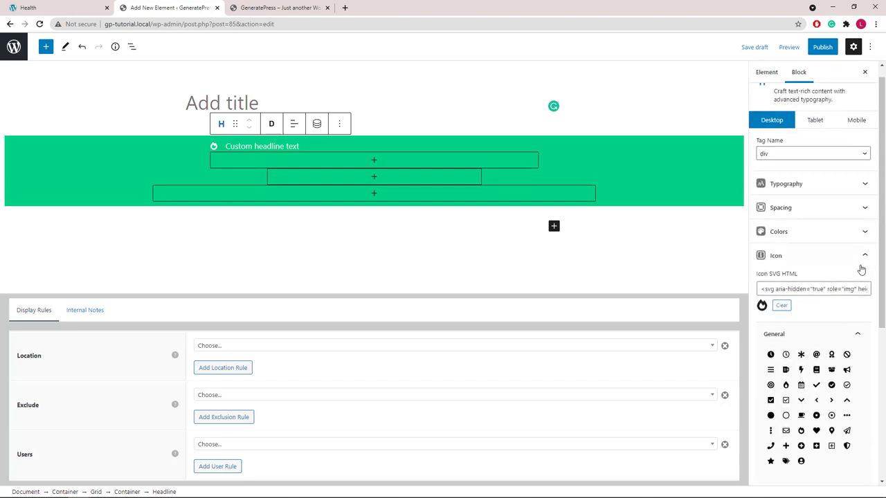
left_click(864, 258)
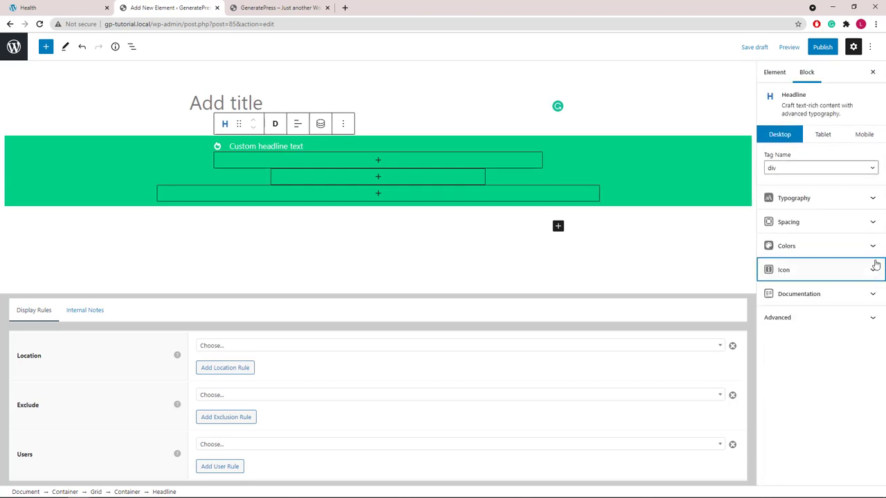
- Set the headline's font weight to 500 and its font size to 20 px
left_click(874, 199)
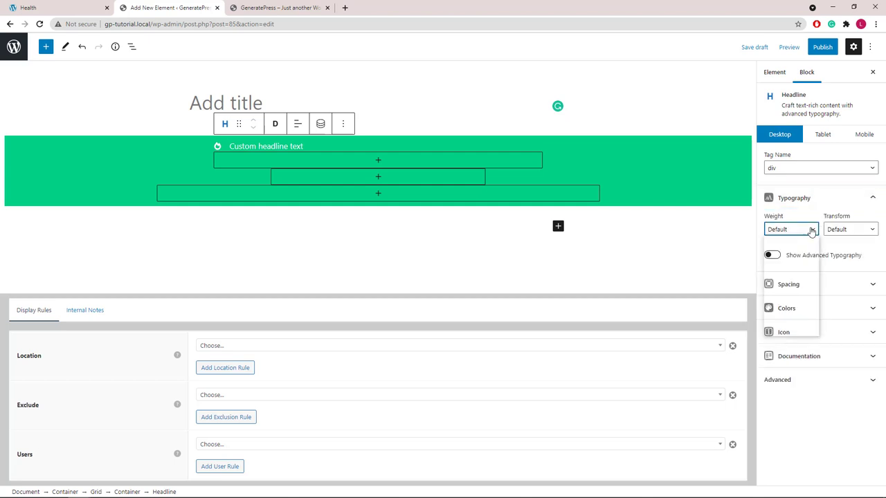
left_click(808, 228)
left_click(789, 298)
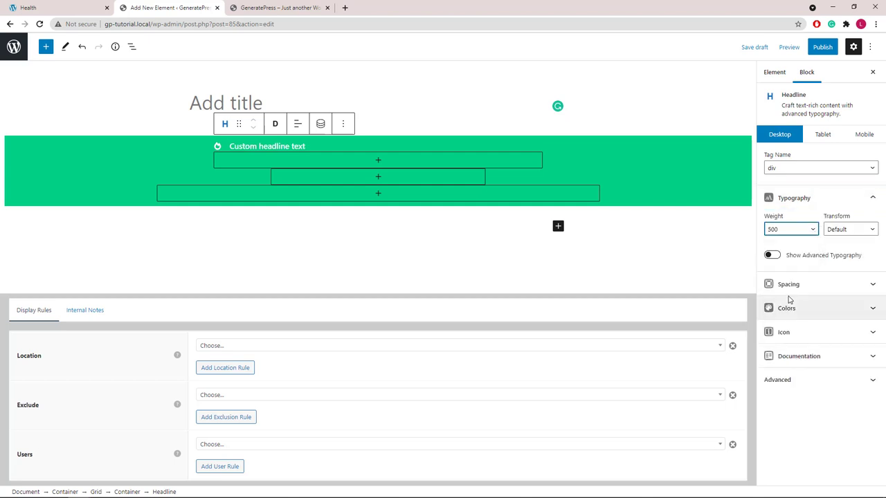
left_click(768, 255)
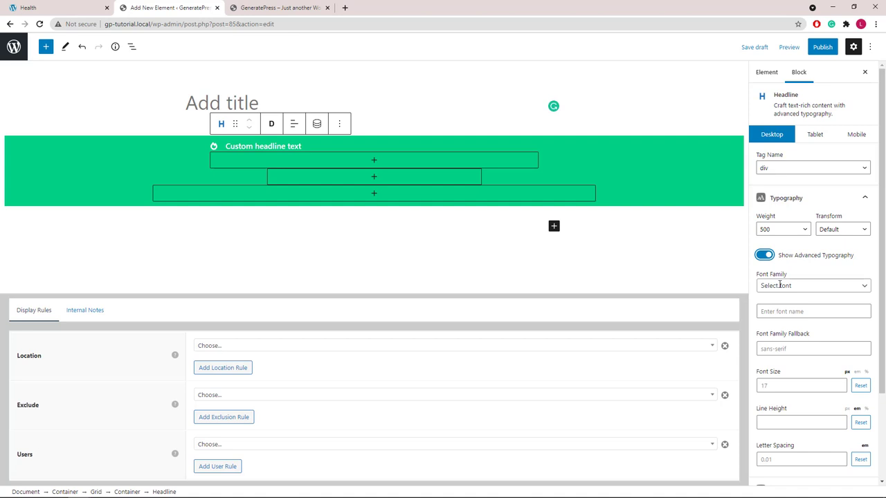
left_click(787, 386)
type("20")
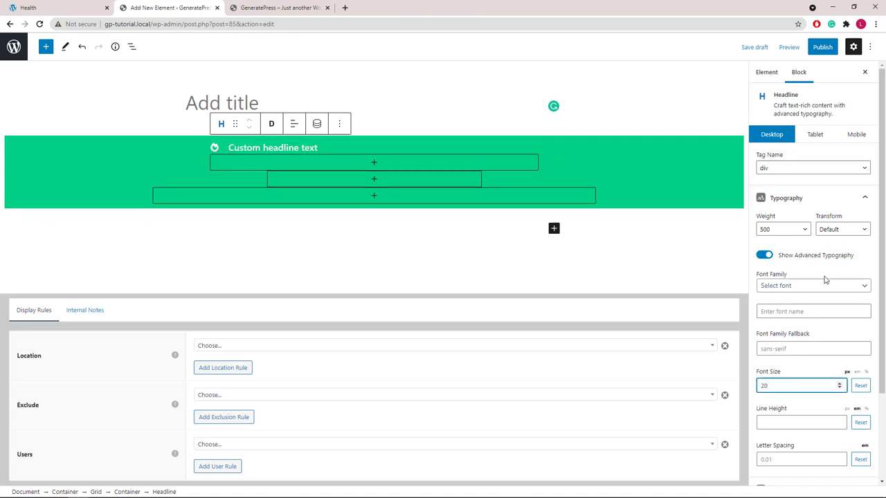
left_click(864, 200)
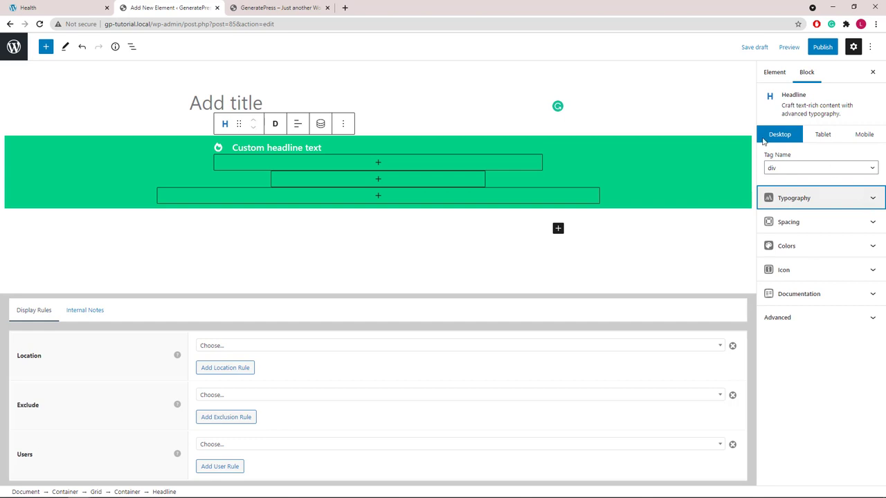
- Select the second container inside the grid and set its container width to 25%
left_click(131, 46)
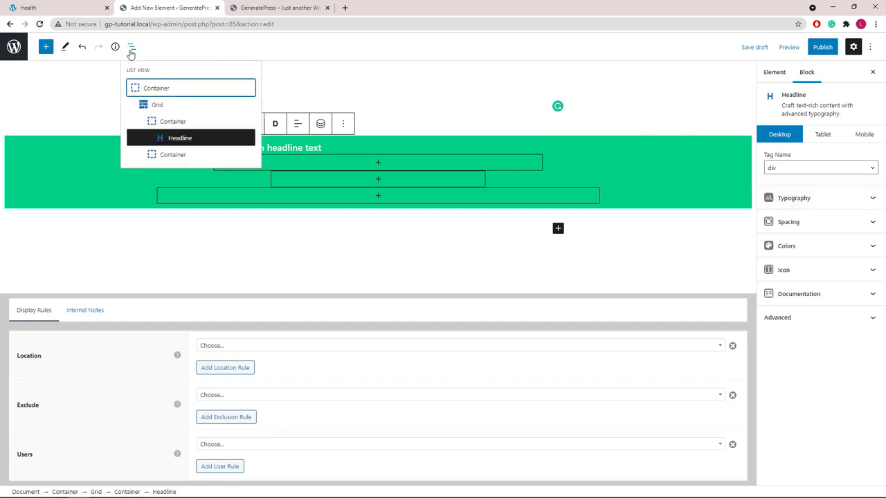
left_click(174, 155)
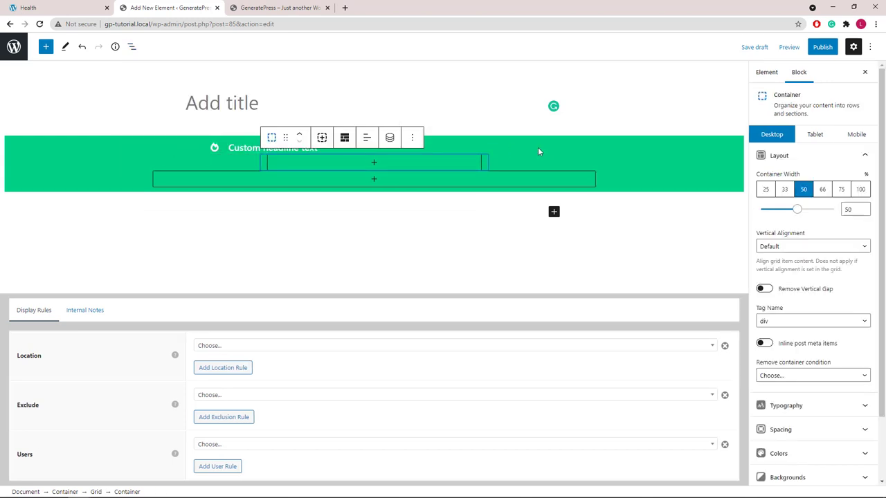
left_click(766, 190)
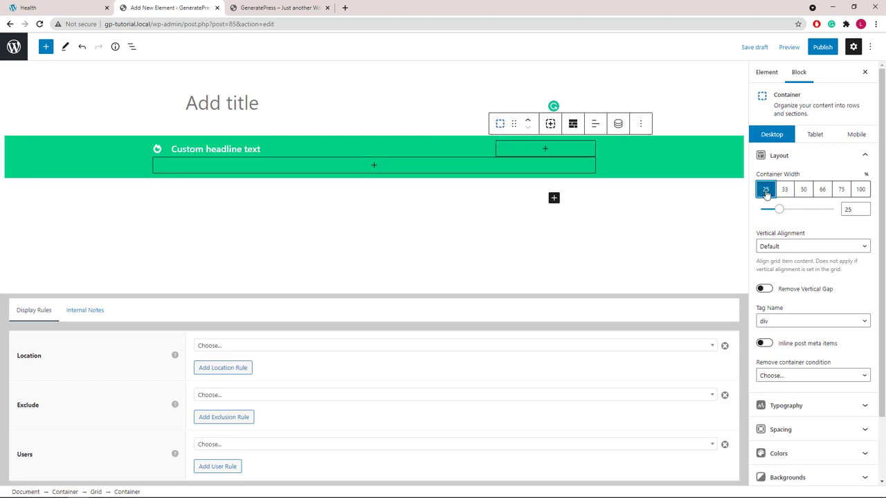
left_click(864, 158)
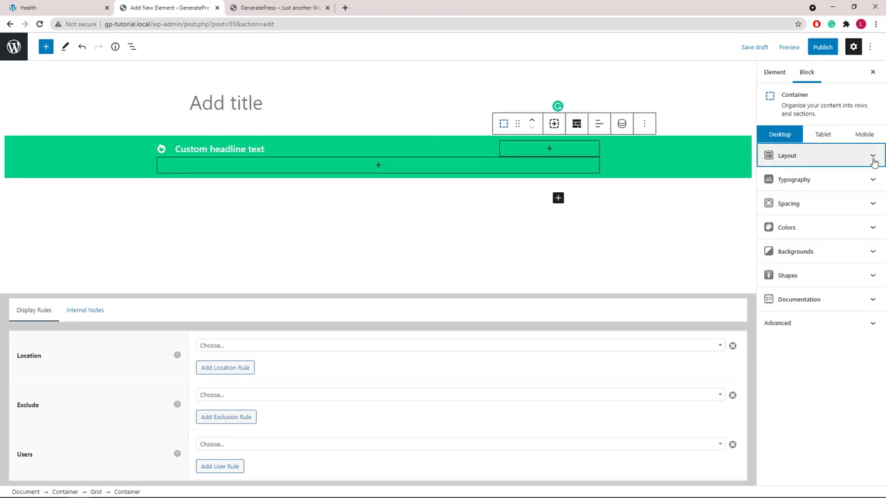
- Insert a Buttons block in the grid's second container and label the button "Read More"
left_click(568, 151)
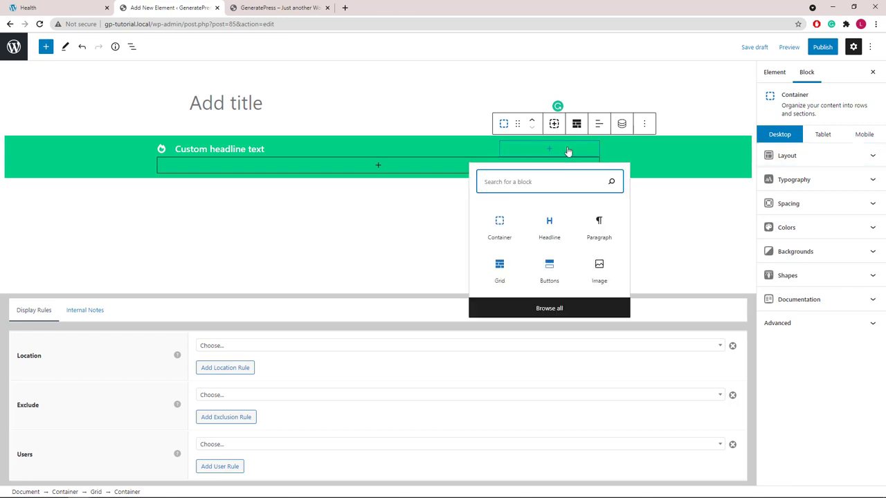
left_click(548, 269)
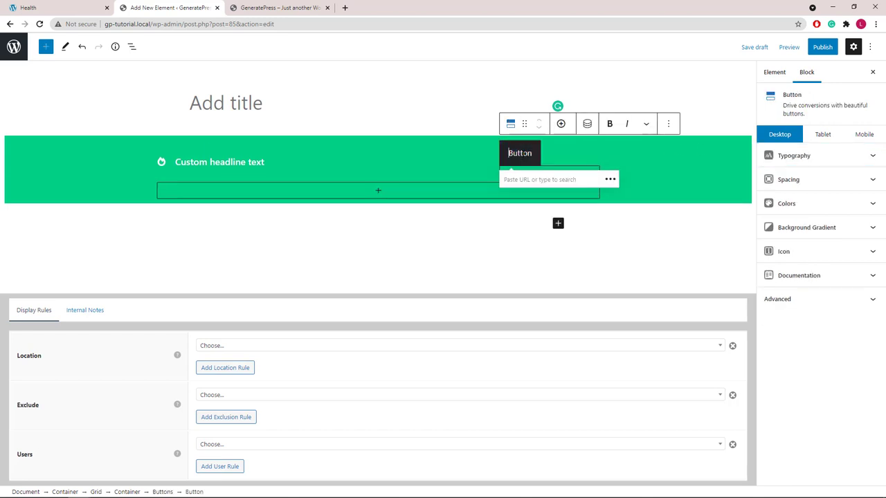
double_click(509, 153)
type("Read M")
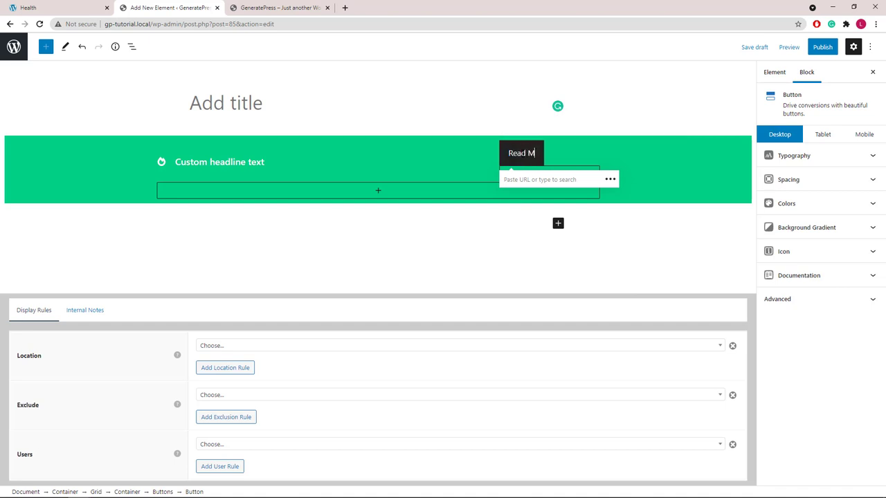
type("ore")
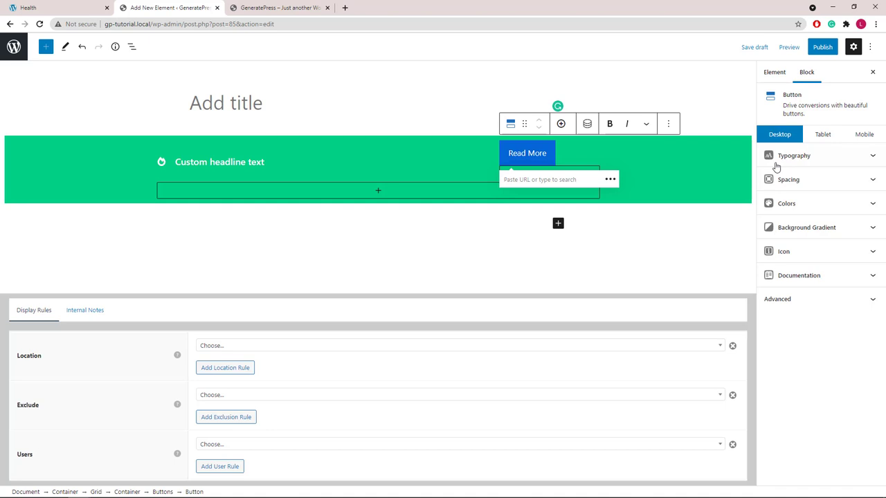
- Set the font weight of the Read More button to Bold
left_click(870, 157)
left_click(792, 187)
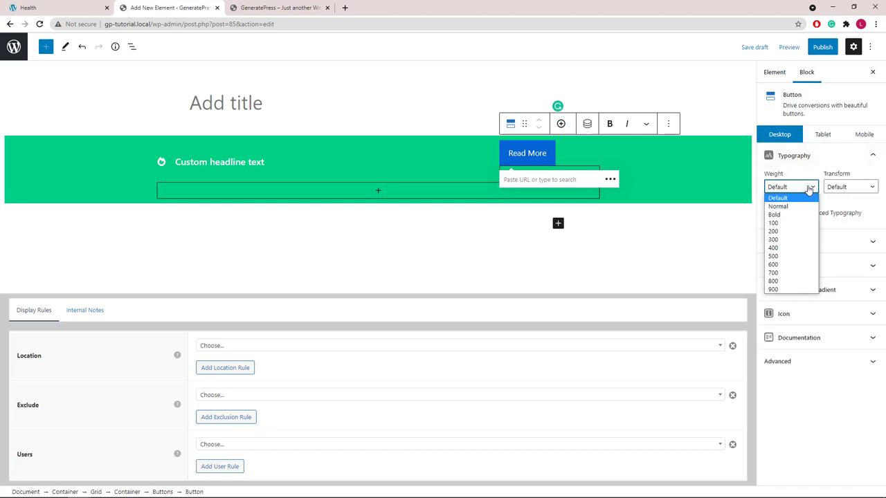
left_click(782, 216)
left_click(875, 159)
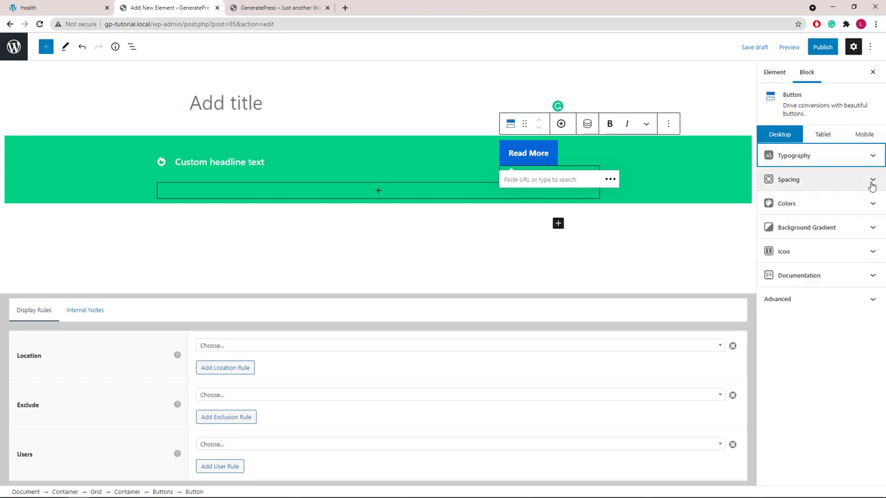
- Set the Read More button's padding to 4 px top and bottom and 15 px right and left
left_click(873, 181)
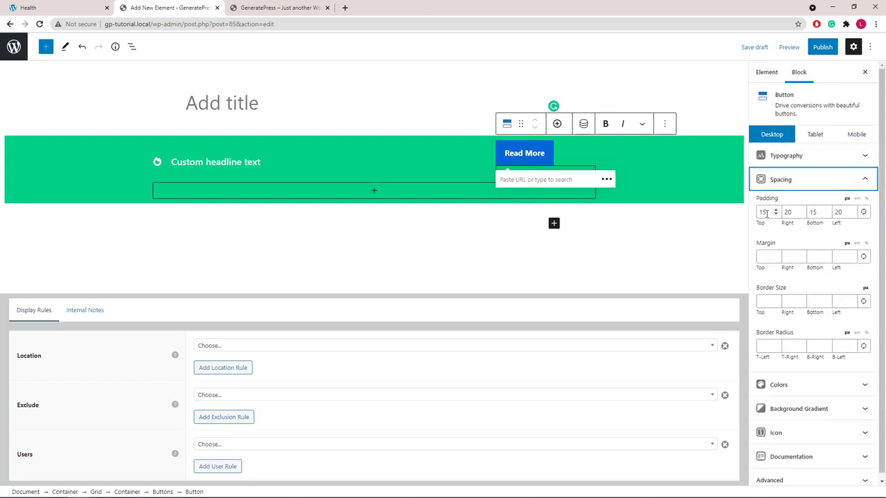
left_click_drag(766, 214, 754, 217)
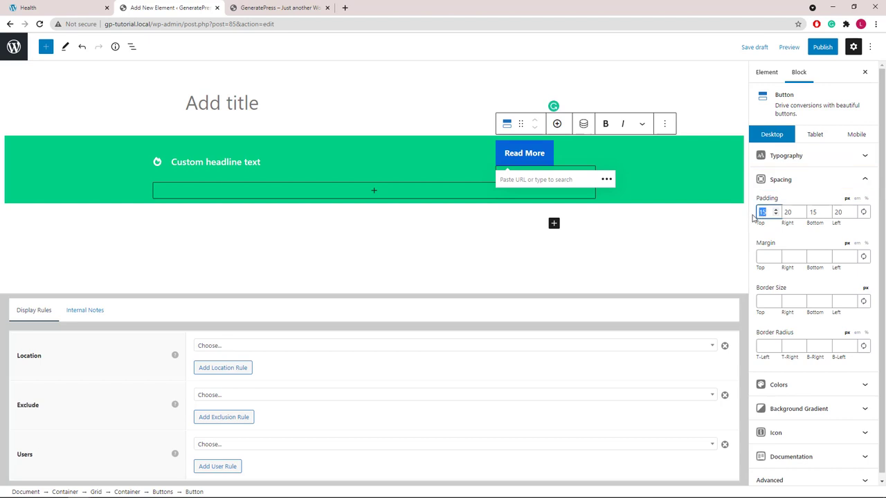
type("4")
double_click(815, 213)
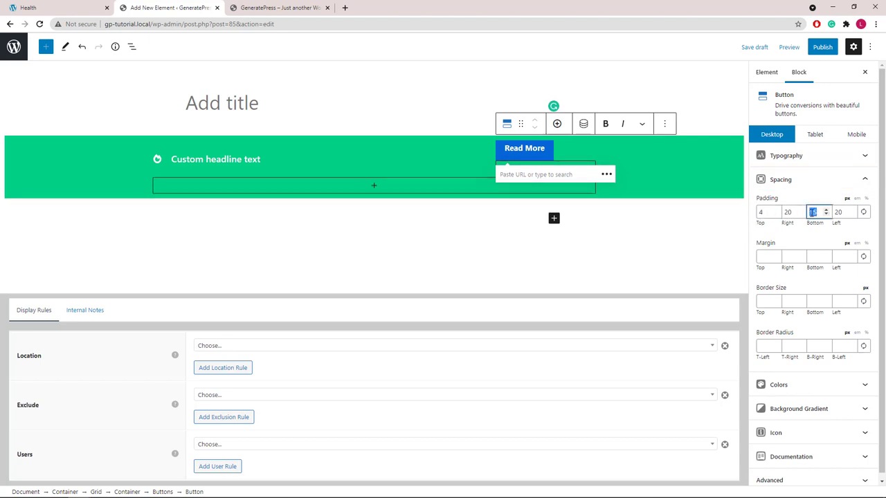
type("4")
left_click_drag(790, 211, 776, 216)
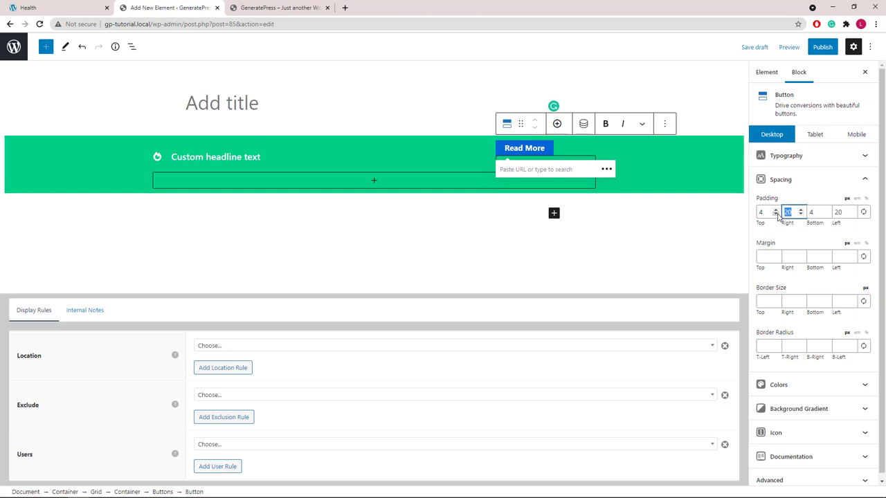
type("15")
double_click(837, 212)
type("1")
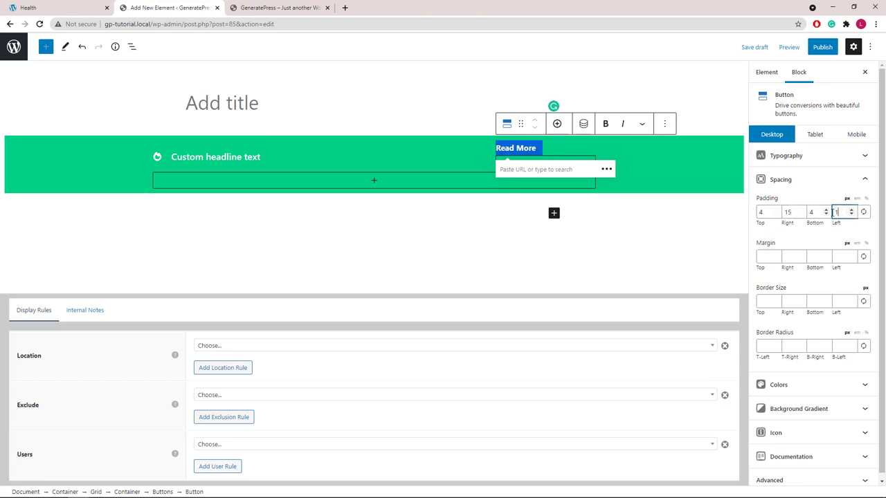
type("5")
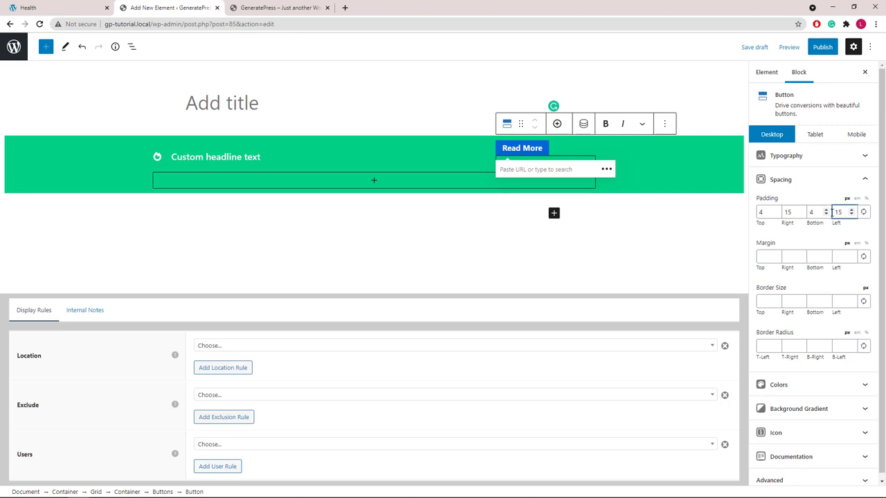
- Set the Read More button's border size to 3 px on all four sides with the values linked
left_click(863, 303)
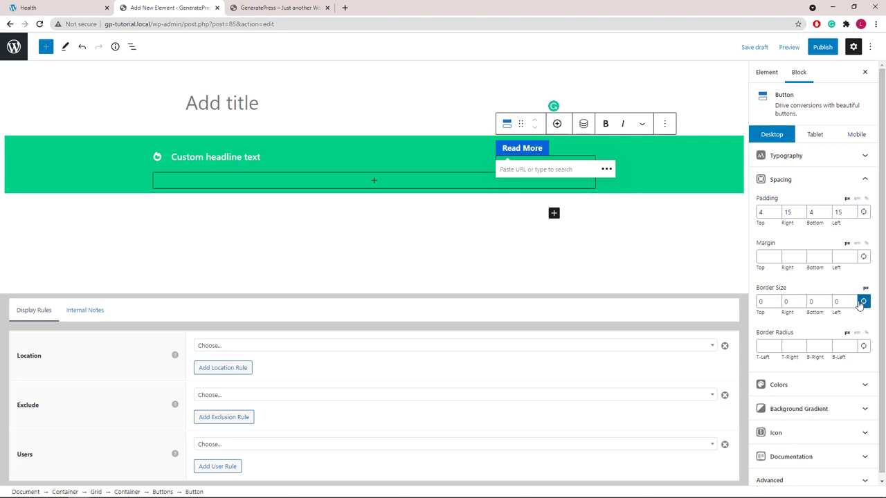
left_click(851, 299)
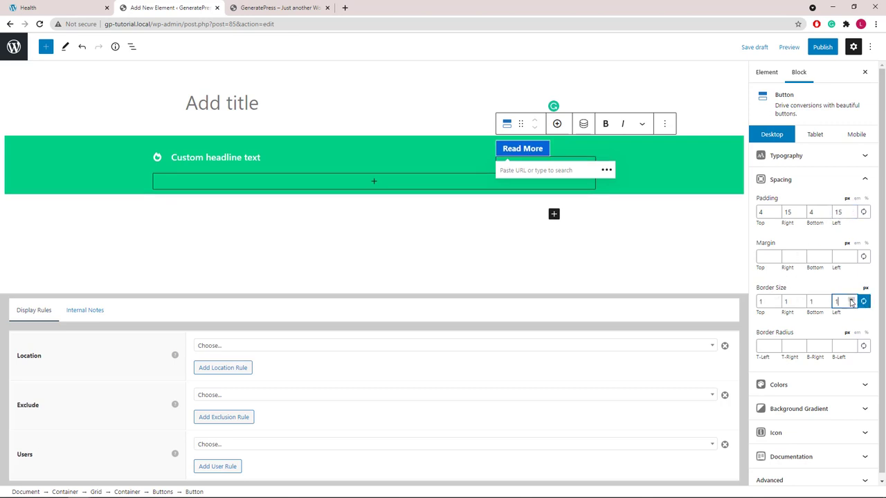
left_click(851, 299)
left_click(851, 299)
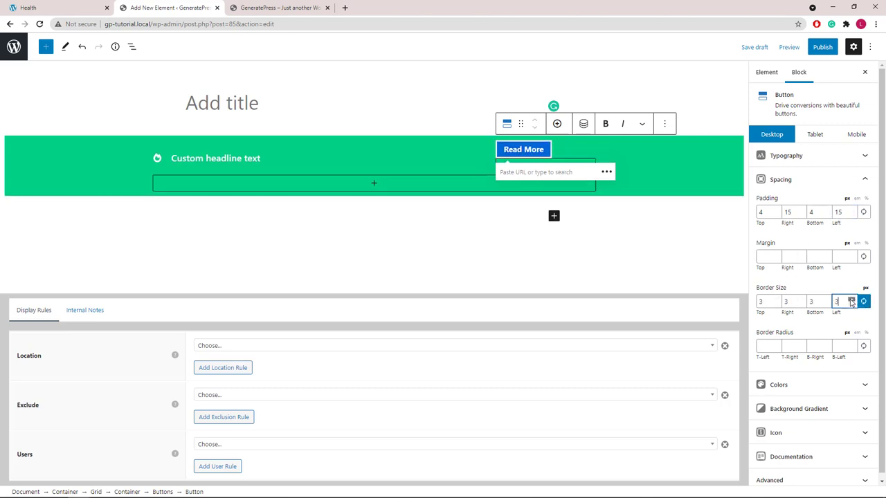
left_click(863, 181)
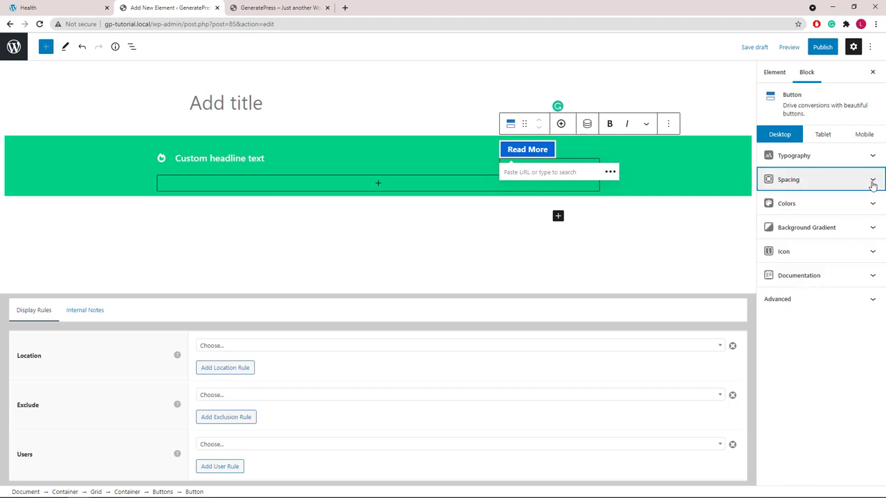
- Clear the Read More button's normal background color and set its normal border color to white
left_click(872, 203)
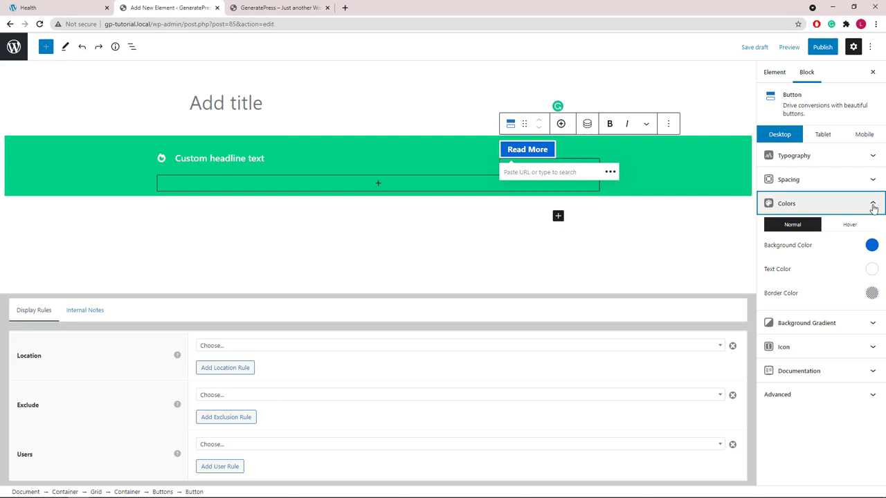
left_click(872, 247)
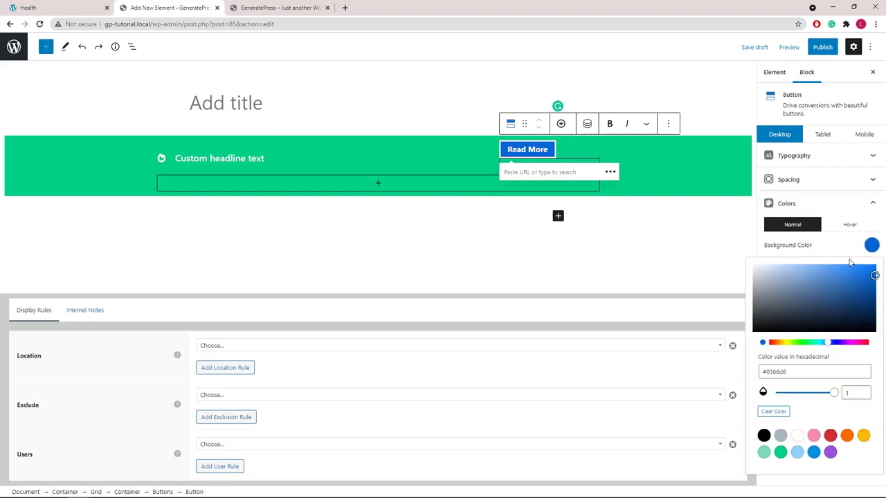
left_click(780, 412)
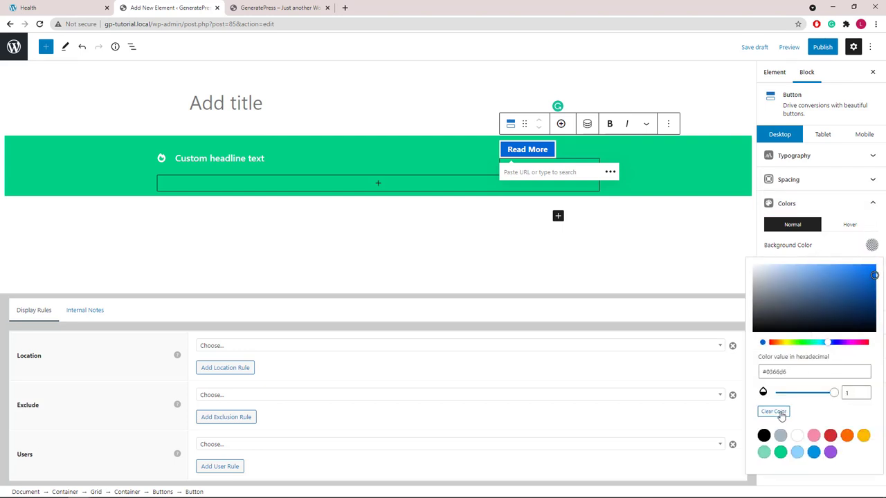
left_click(871, 247)
left_click(871, 292)
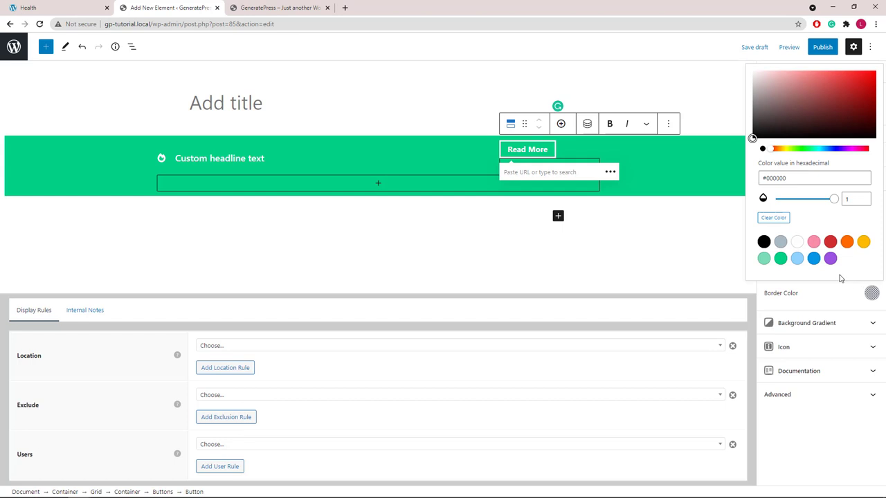
left_click(796, 242)
left_click(870, 293)
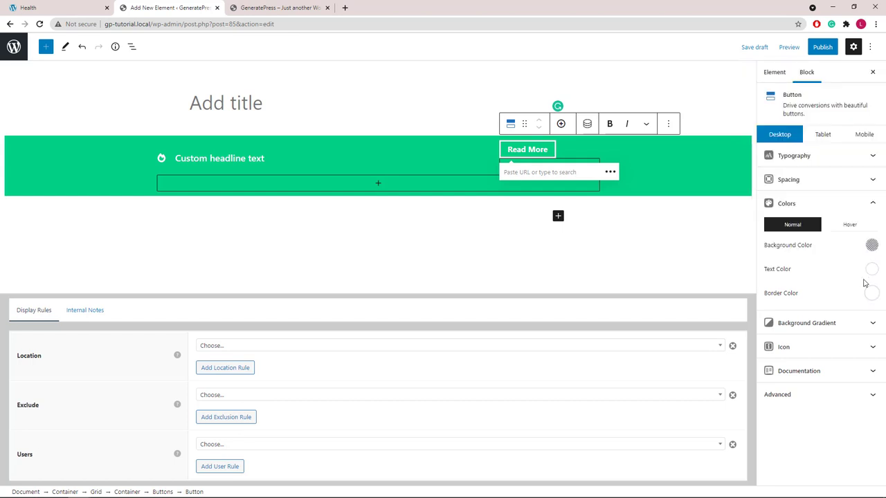
- Set the Read More button's hover background color to white and its hover text color to green #00d084
left_click(850, 227)
left_click(871, 246)
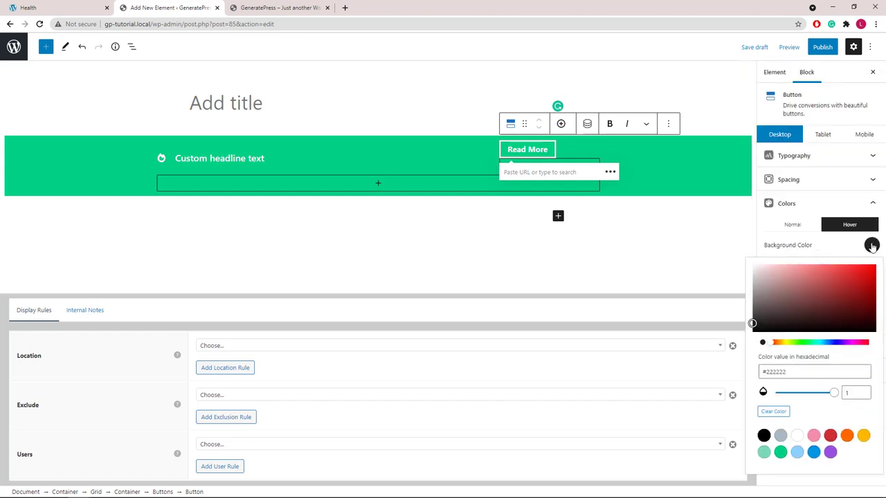
left_click(796, 436)
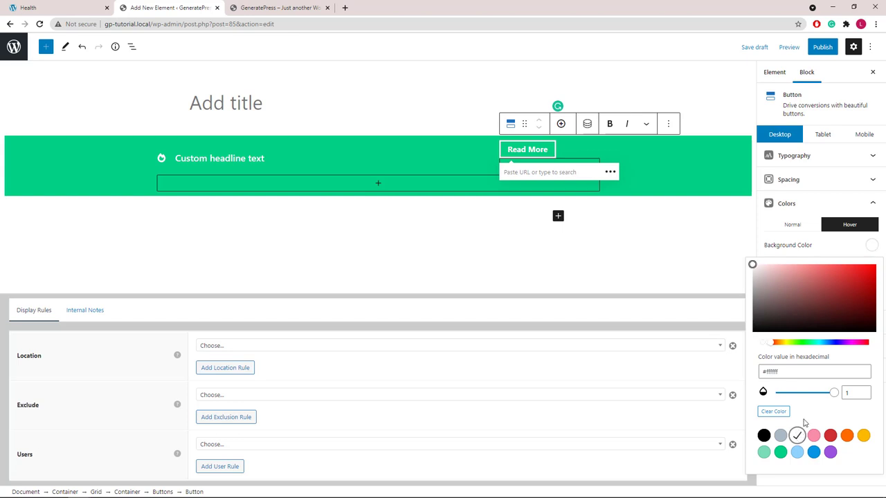
left_click(871, 245)
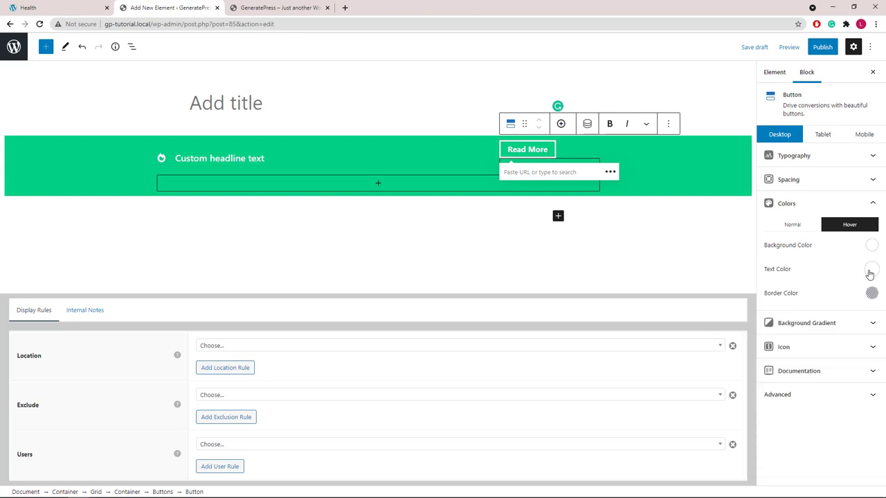
left_click(870, 269)
left_click(780, 235)
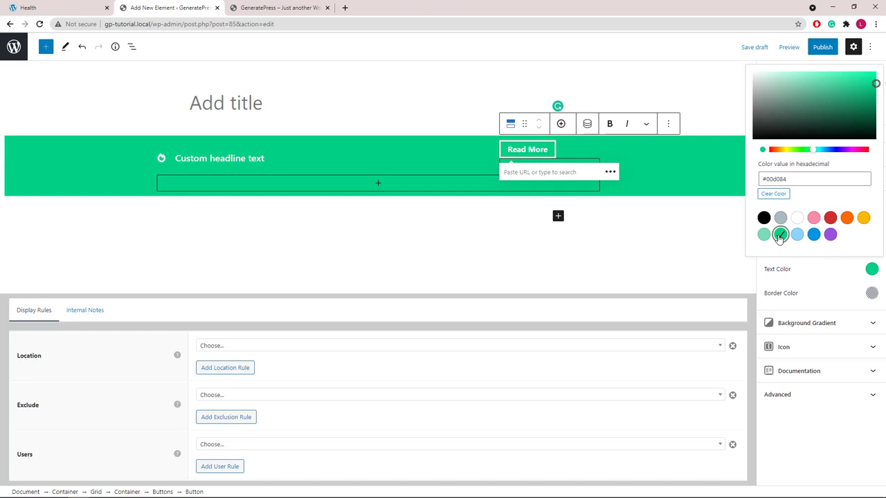
left_click(871, 270)
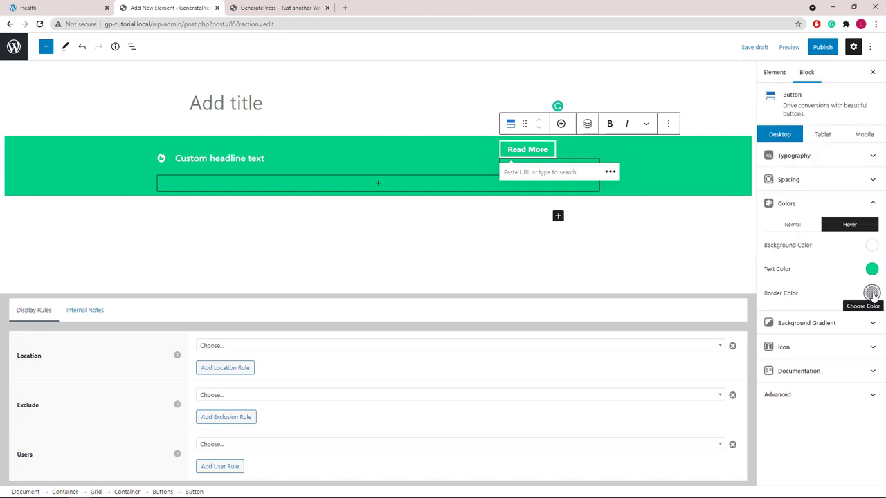
- Set the Read More button's hover border color to white #ffffff
left_click(871, 293)
left_click(796, 242)
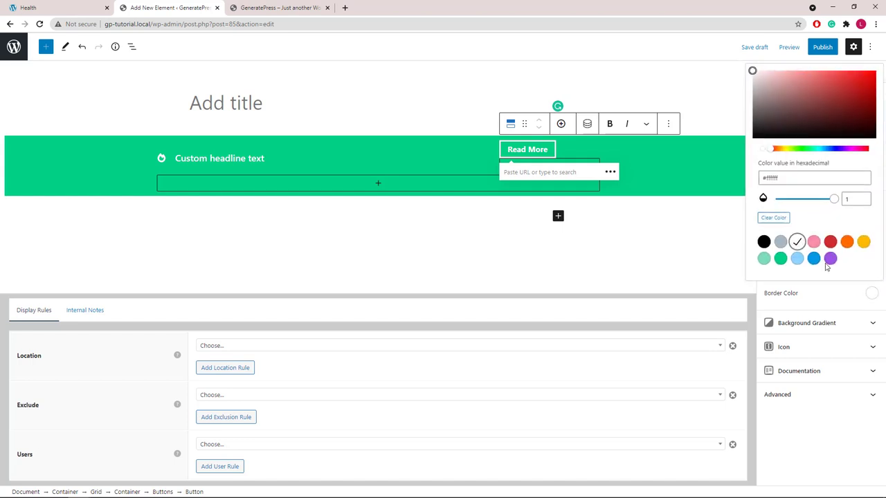
left_click(871, 293)
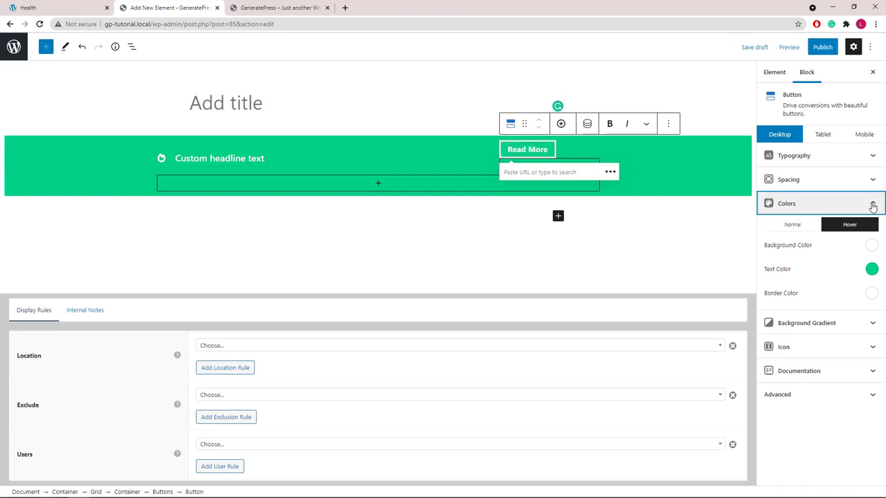
left_click(872, 205)
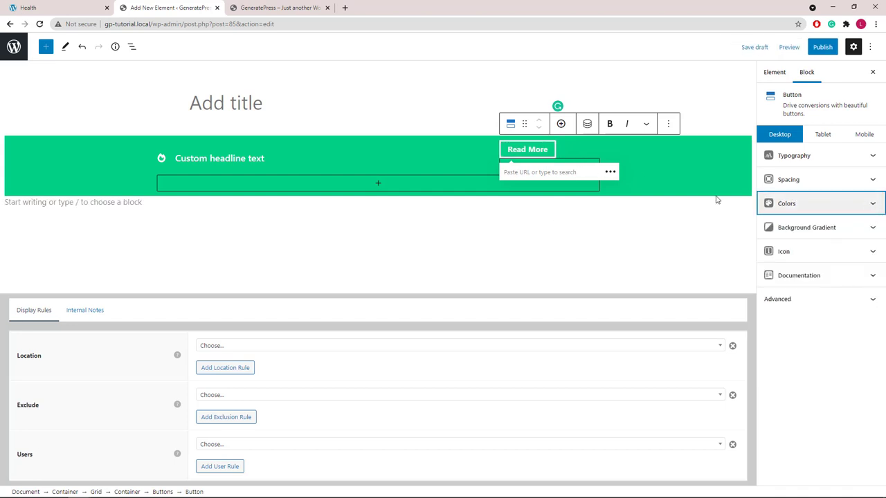
- Select the outer green container and preview it at tablet size, ending in the mobile view
left_click(632, 205)
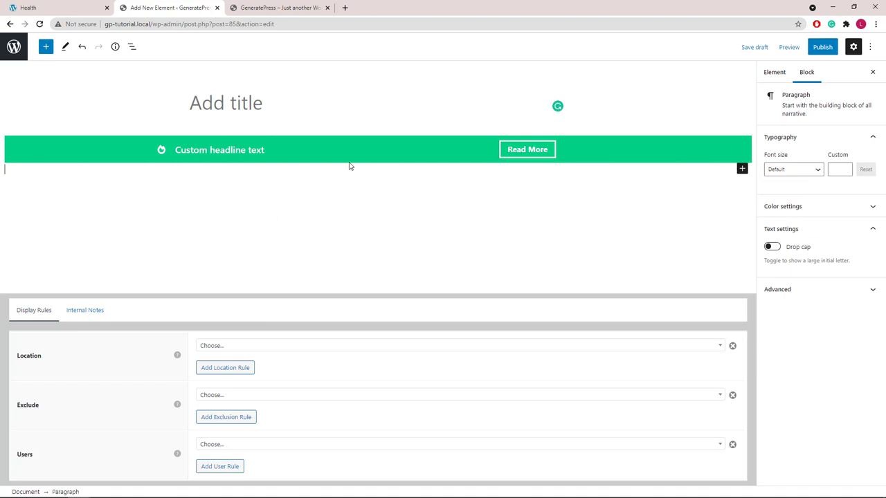
left_click(721, 146)
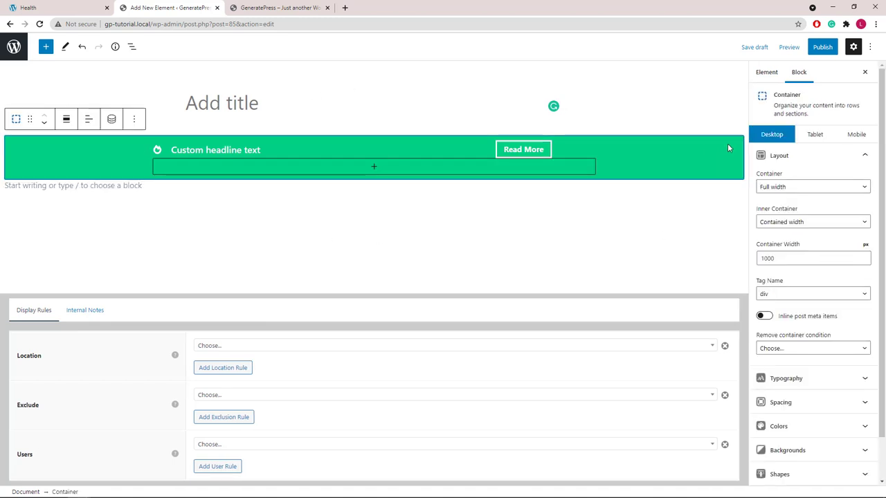
left_click(813, 136)
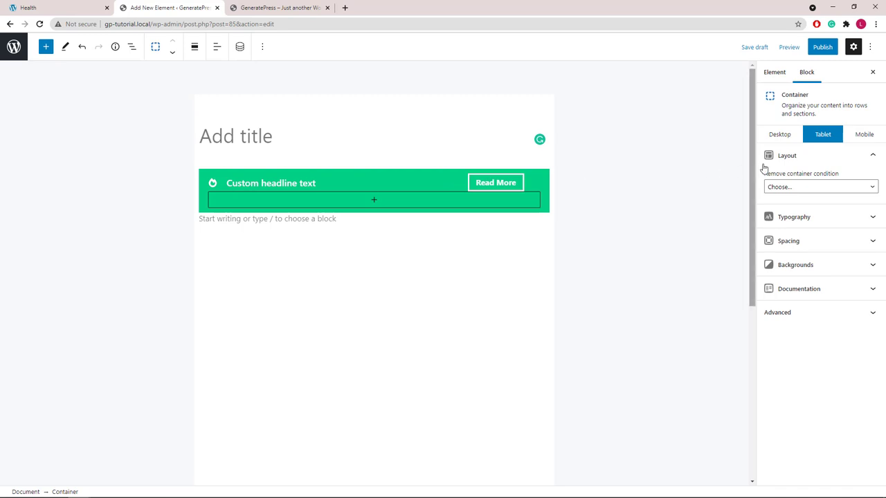
left_click(859, 138)
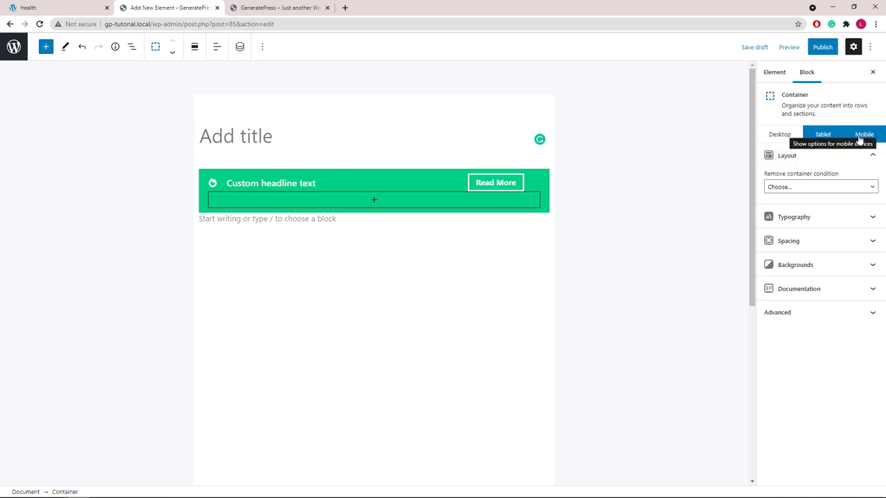
left_click(858, 138)
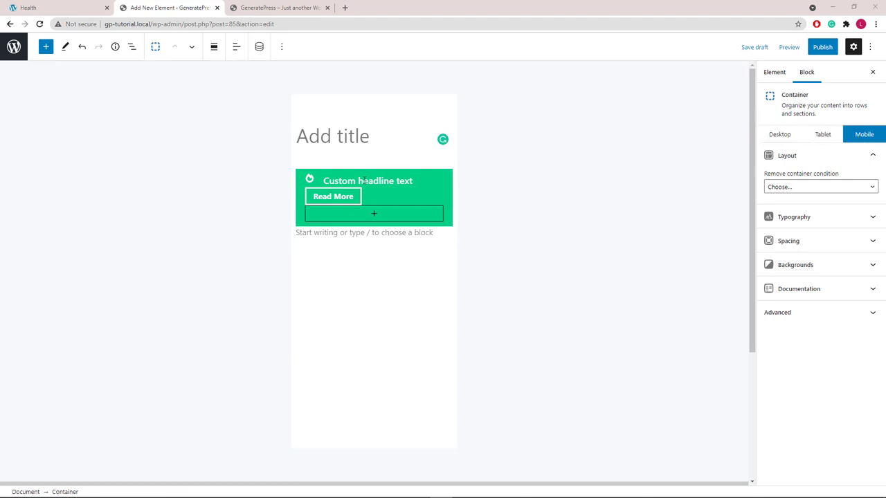
- Center the headline text inside the notice bar for mobile
left_click(361, 181)
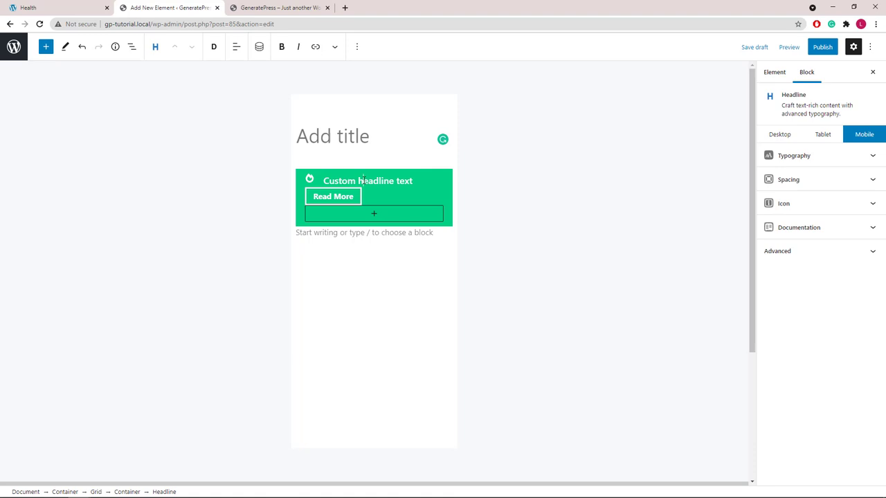
left_click(238, 52)
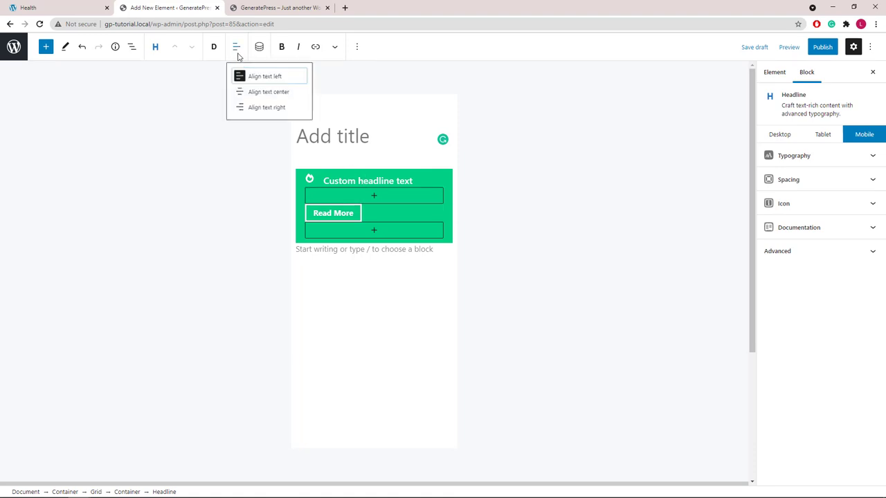
left_click(255, 97)
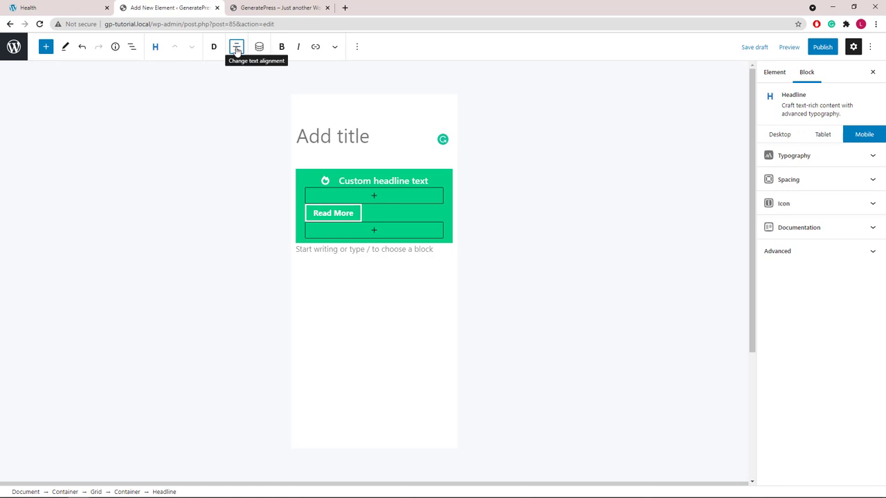
- Select the Buttons block from the block structure and align its buttons to the center for mobile
left_click(132, 48)
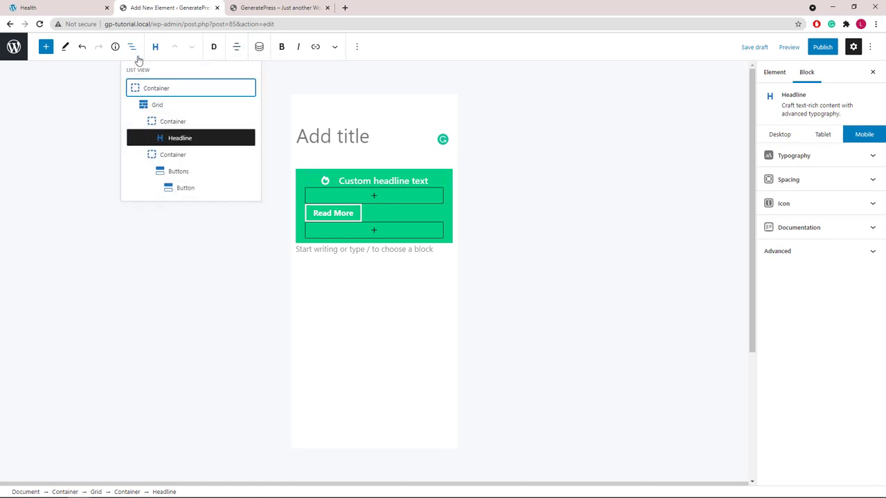
left_click(179, 172)
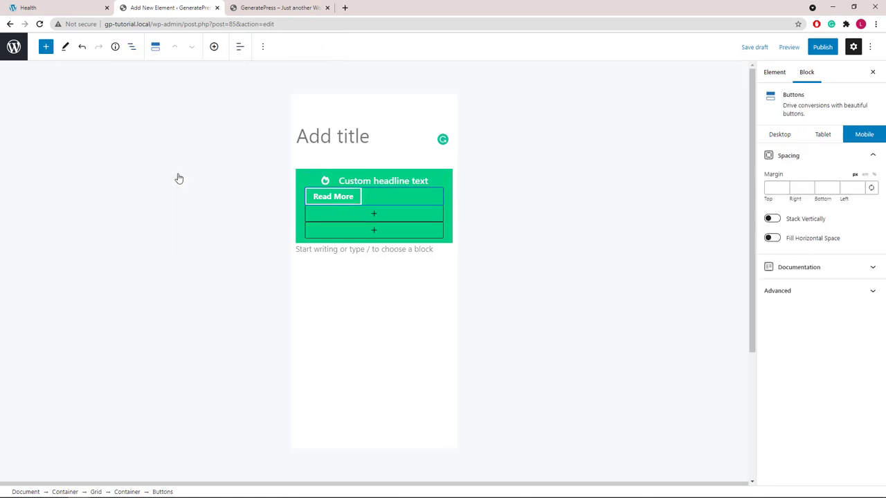
left_click(240, 45)
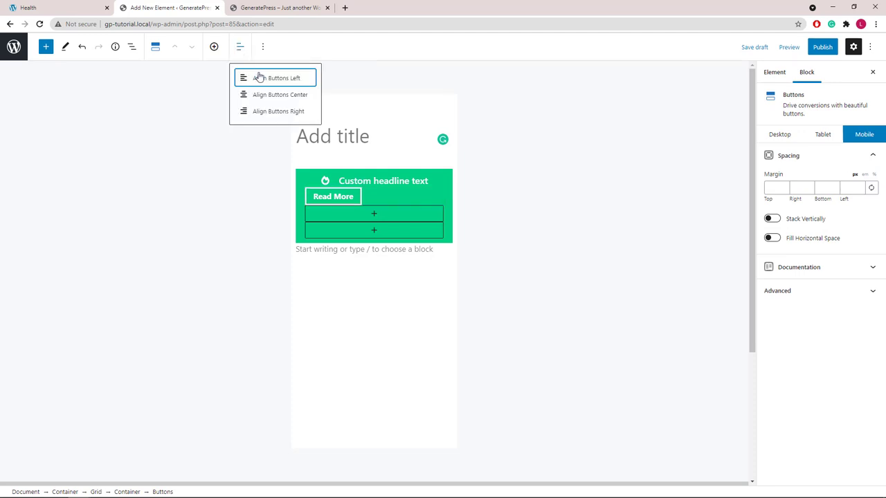
left_click(265, 95)
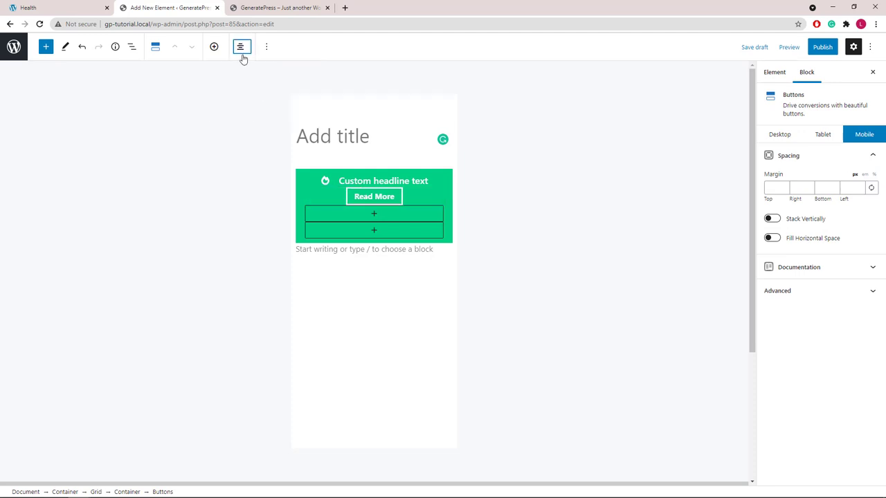
- Select the Grid block, set its mobile vertical gap to 10 px, and deselect the notice bar
left_click(131, 48)
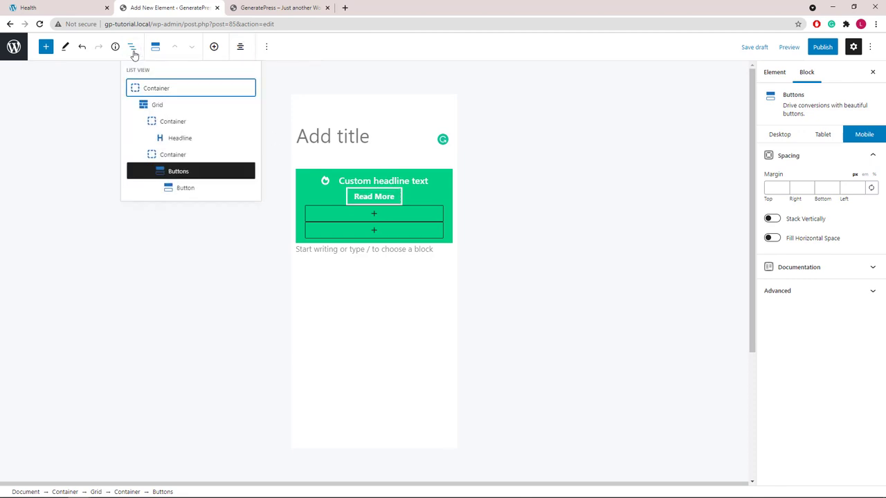
left_click(169, 109)
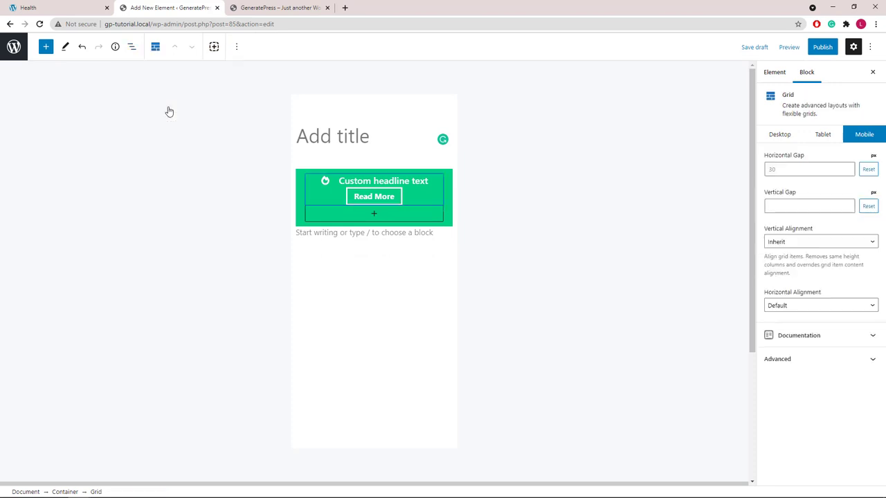
left_click(773, 205)
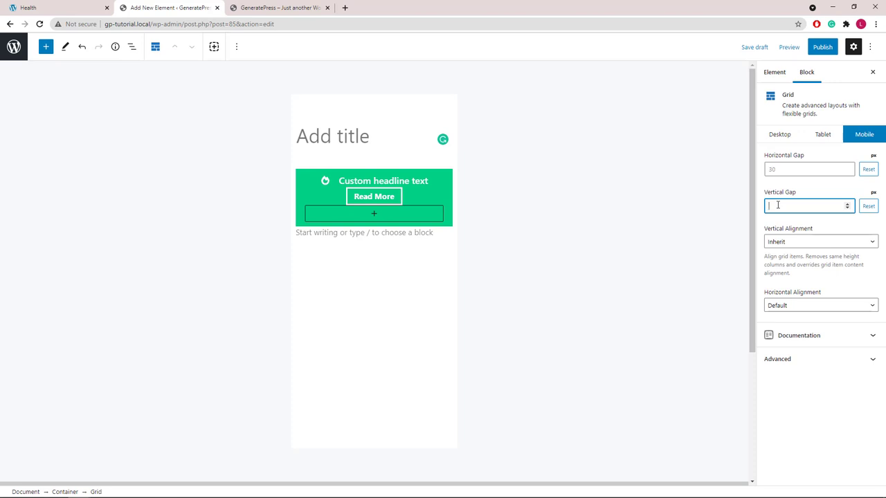
type("10")
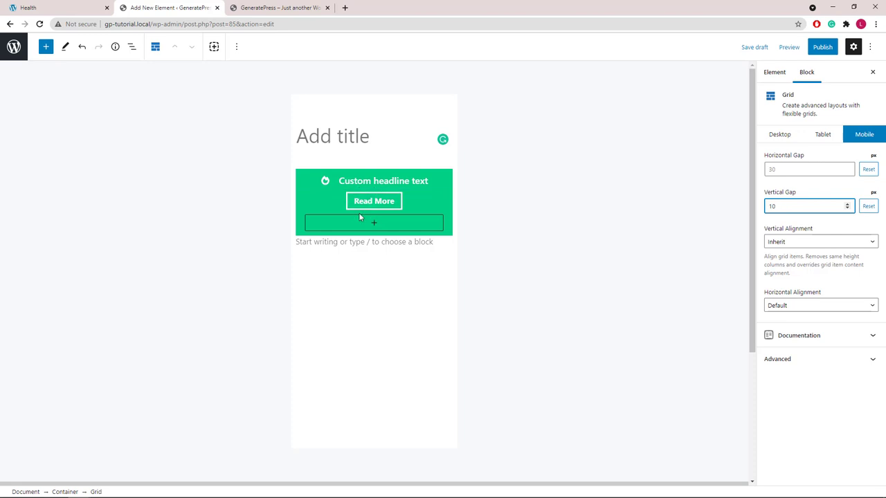
left_click(385, 268)
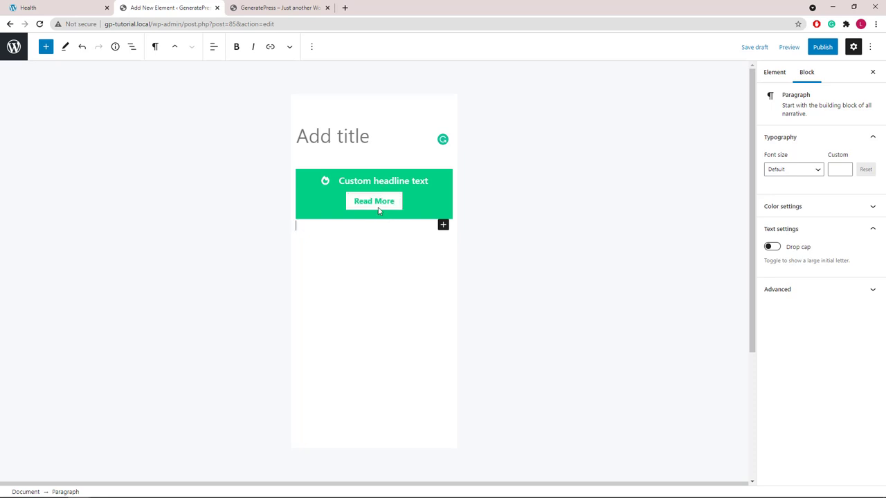
- Select the container holding the Read More button from the block structure and enable Remove Vertical Gap for mobile
left_click(132, 46)
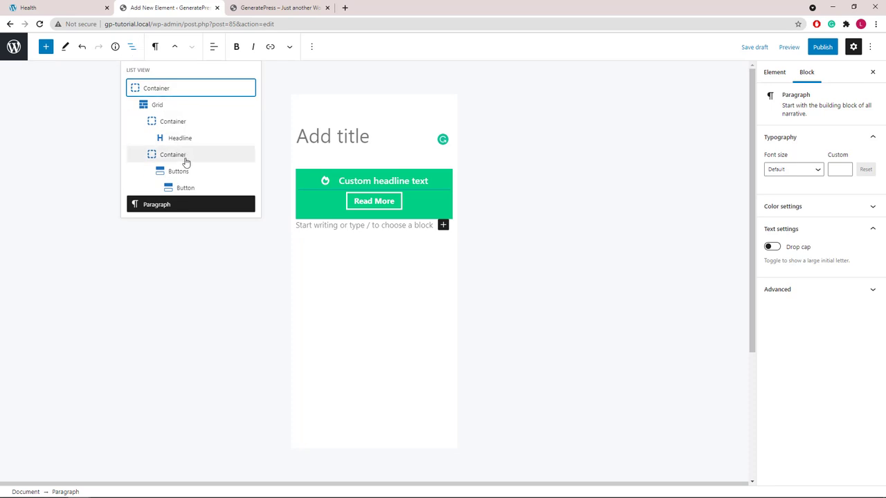
left_click(172, 155)
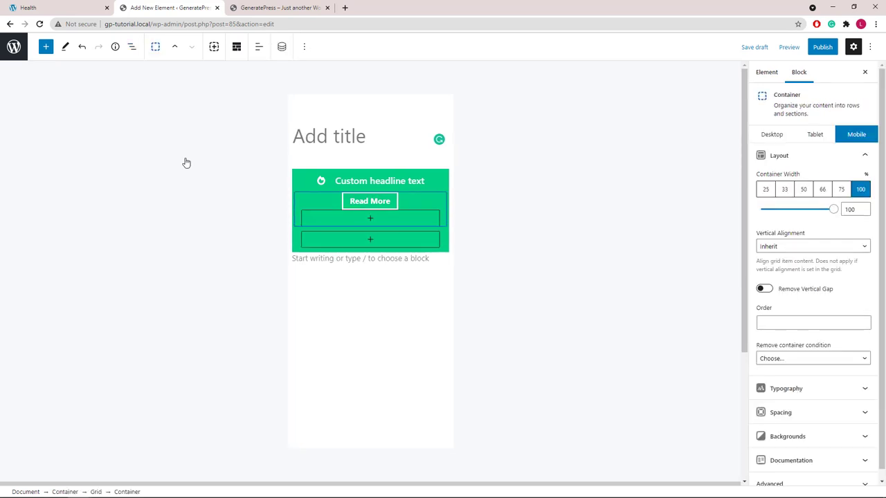
left_click(765, 289)
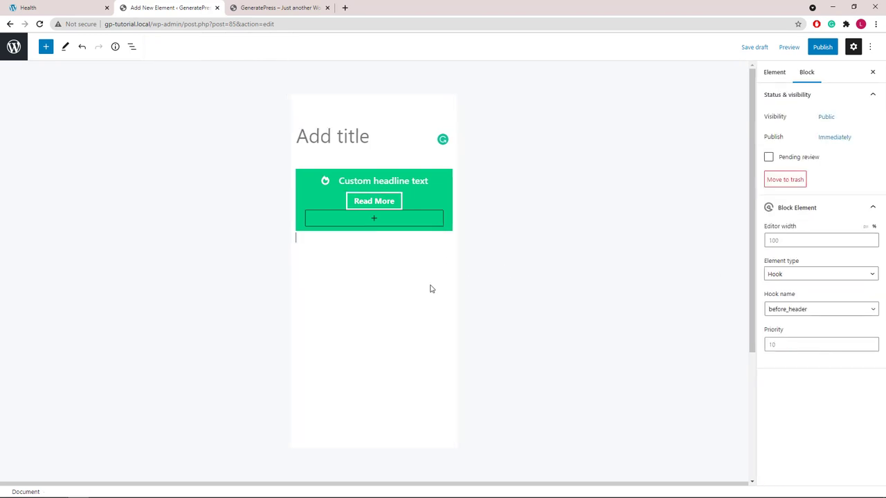
- Remove the empty paragraph block below the green notice bar
left_click(442, 221)
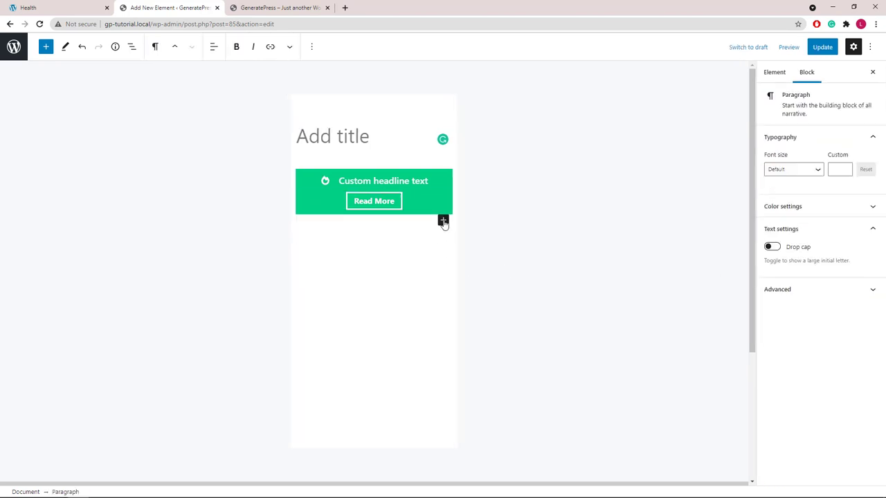
left_click(312, 47)
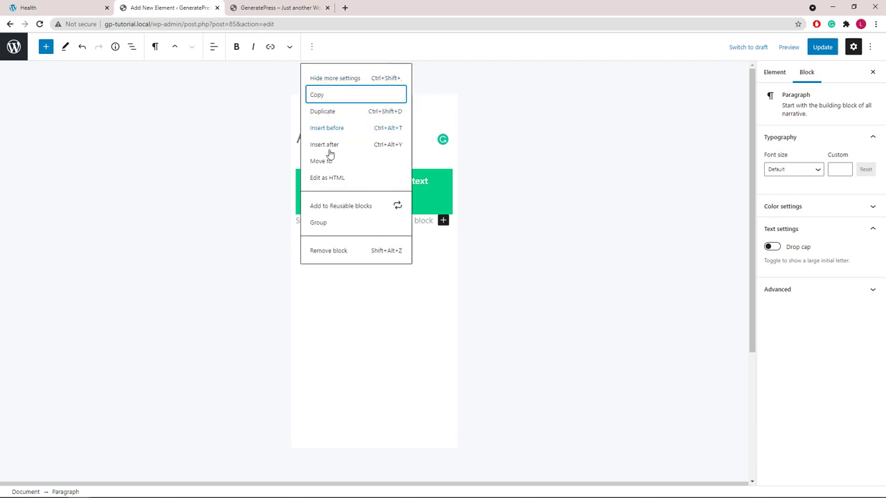
left_click(332, 250)
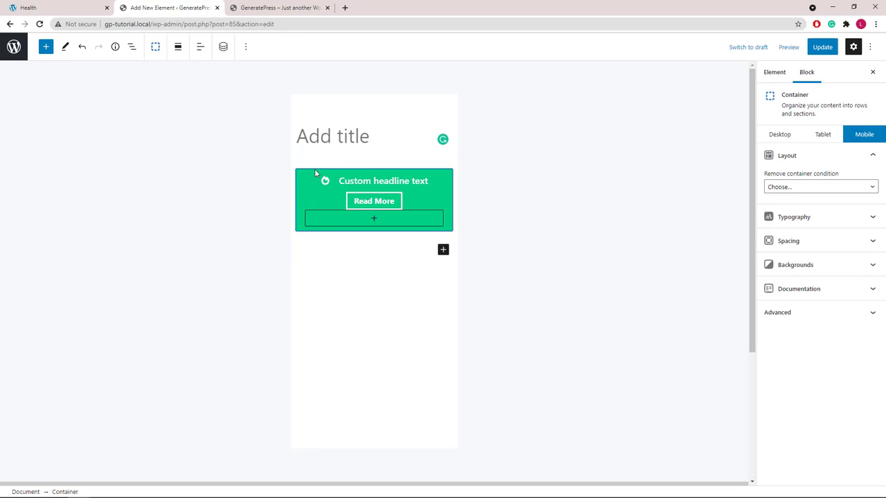
- Title the element "Top Bar" and set its display rule location to Entire Site
left_click(315, 141)
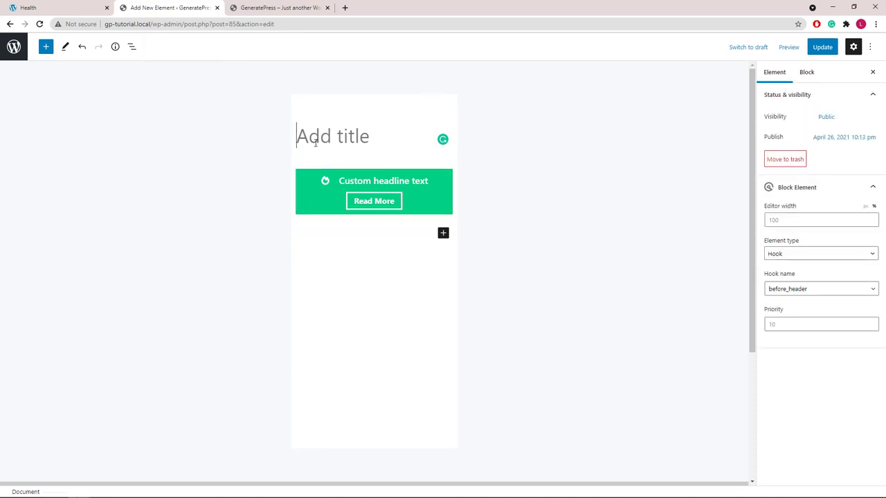
type("Top Bar")
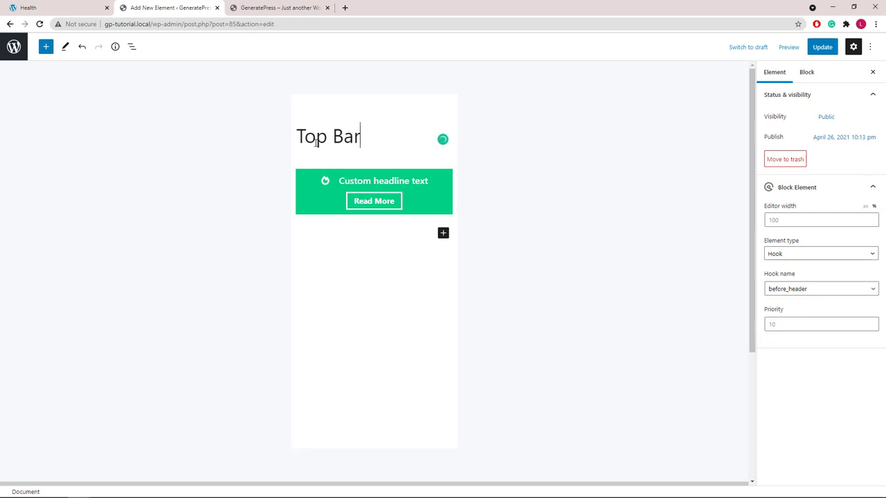
scroll(291, 317, "down", 3)
left_click(275, 346)
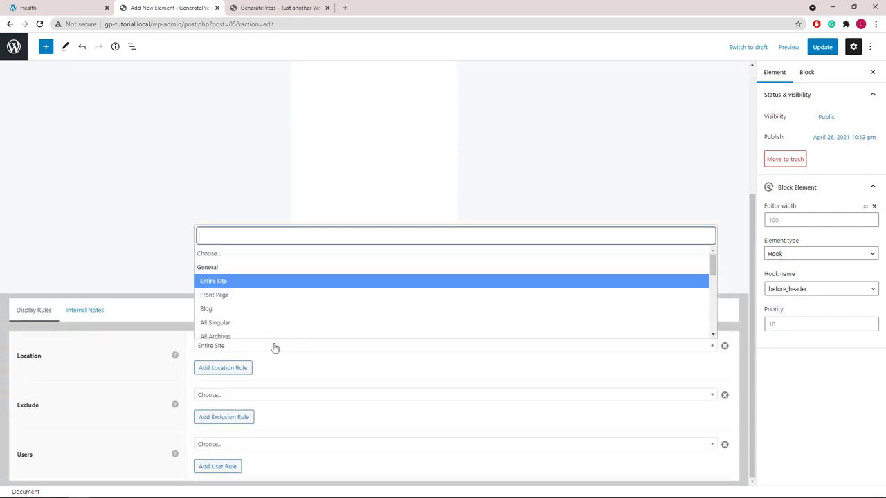
left_click(247, 282)
scroll(484, 296, "up", 3)
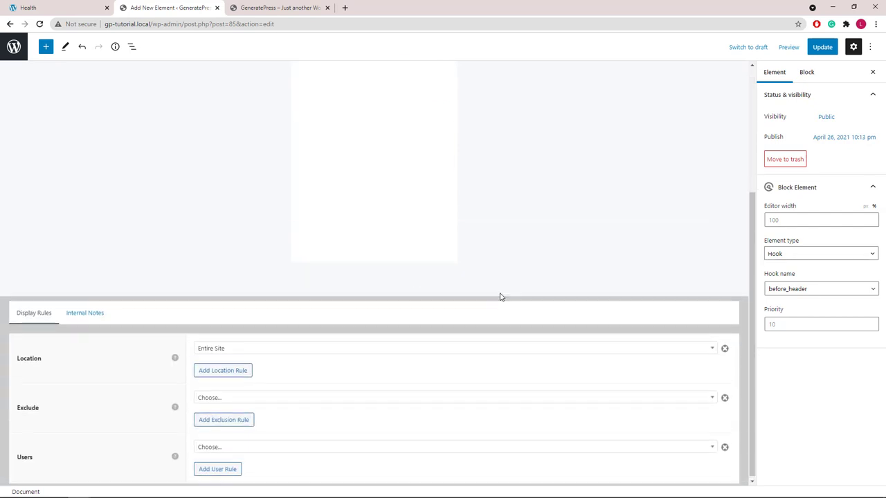
- Update the element and reload the site's front page in its open browser tab
left_click(824, 50)
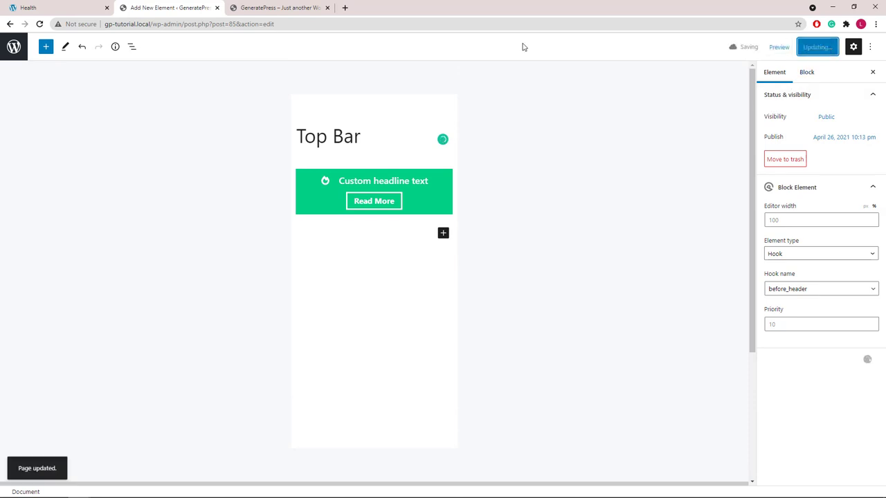
left_click(280, 10)
right_click(77, 133)
left_click(79, 162)
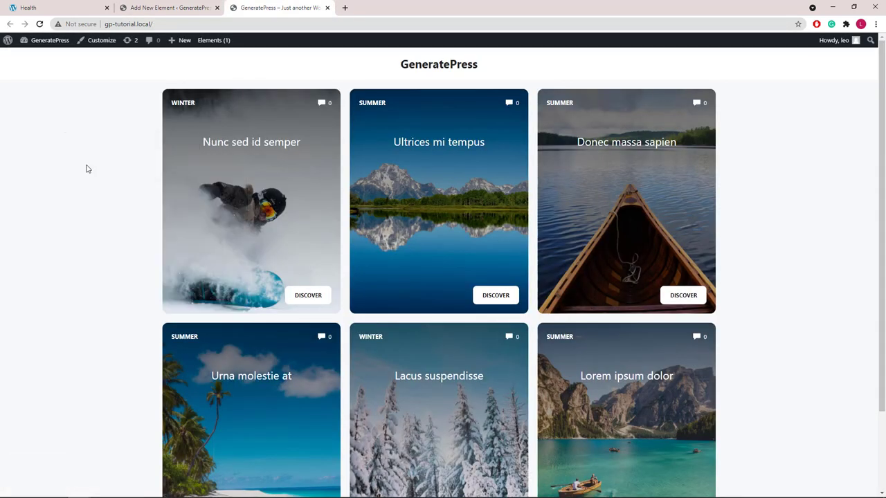